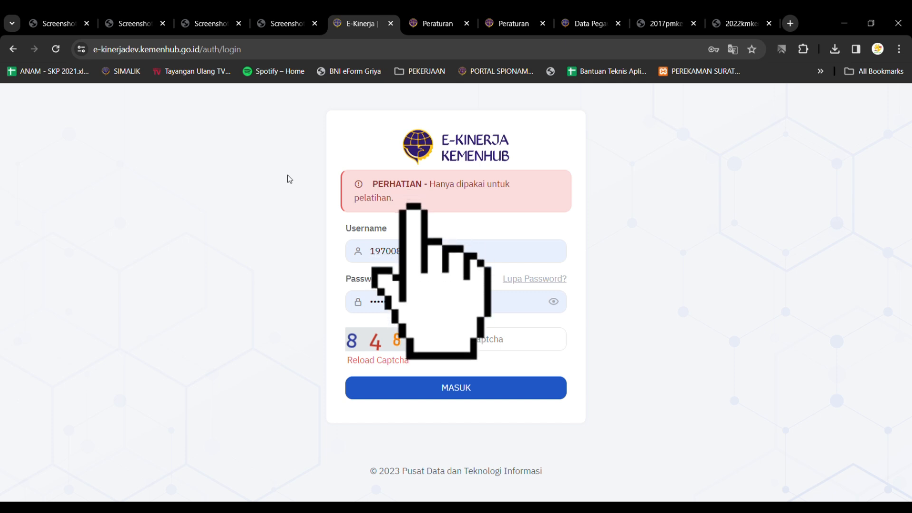
View the saved YouTube comments screenshot in the second Screenshot tab.
left_click(123, 23)
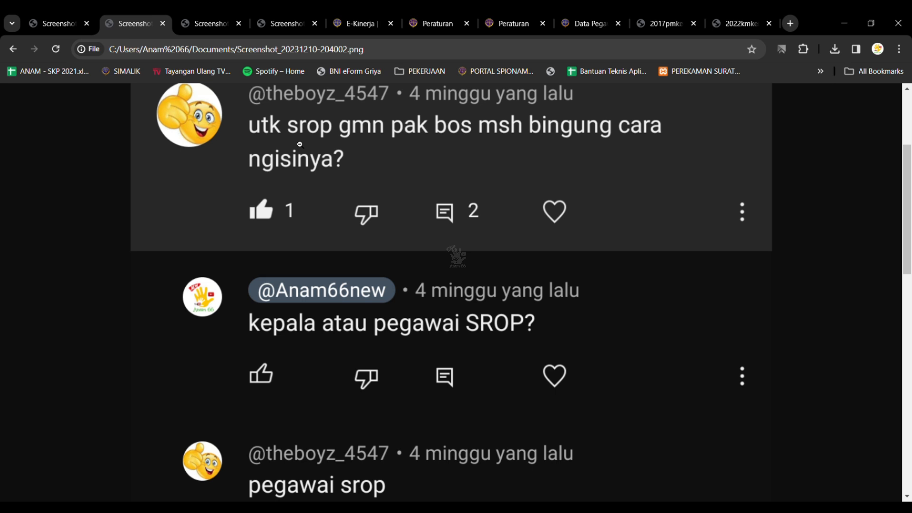
Enter the employee's username and password on the E-Kinerja login page.
left_click(351, 24)
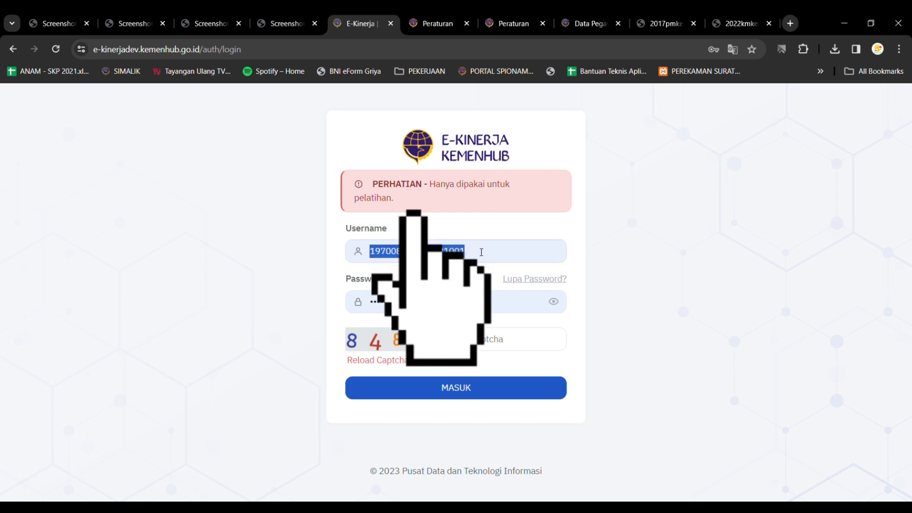
key("ctrl+v")
key("Tab")
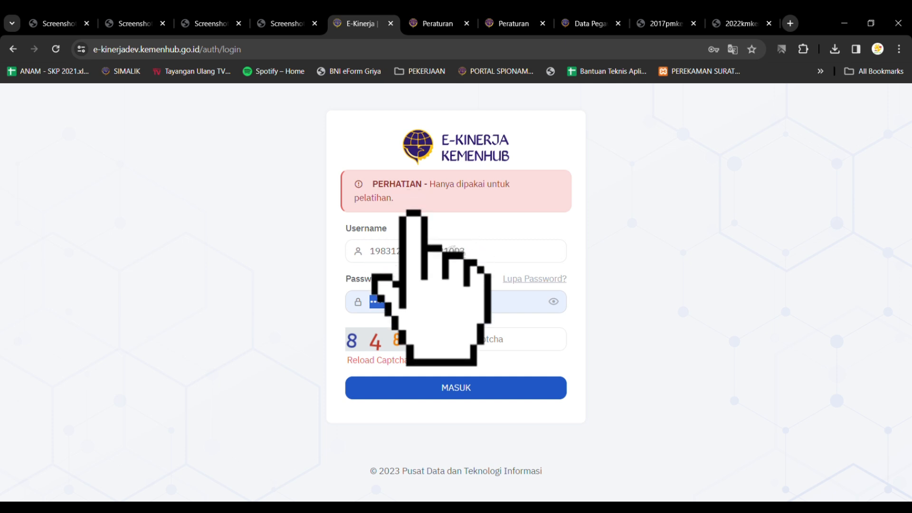
key("ctrl+v")
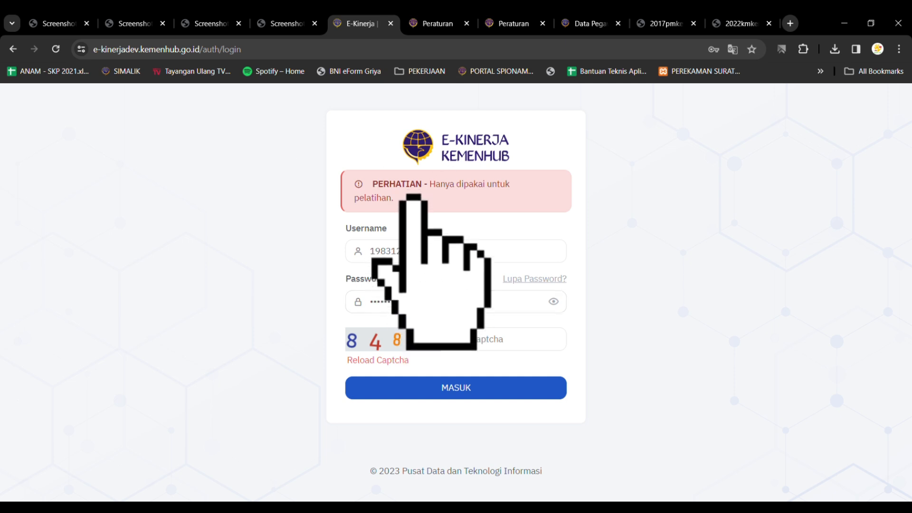
key("ctrl+a")
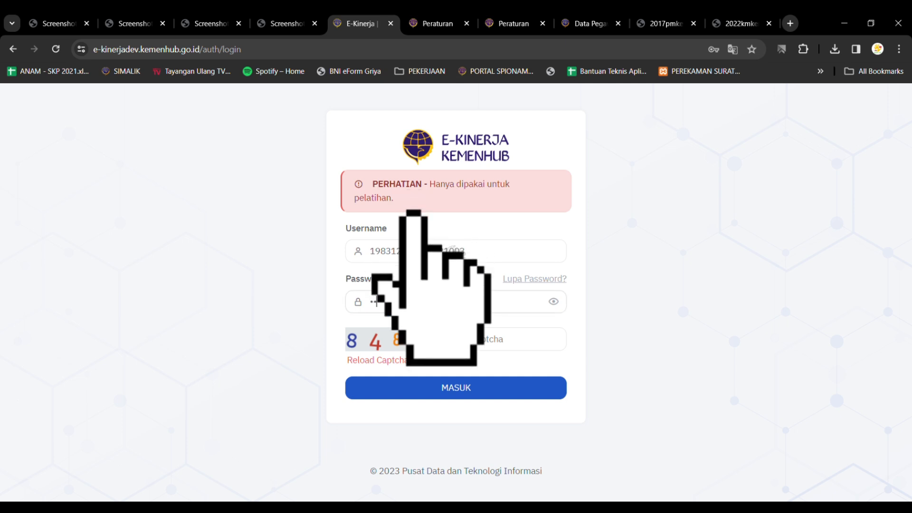
type("••••")
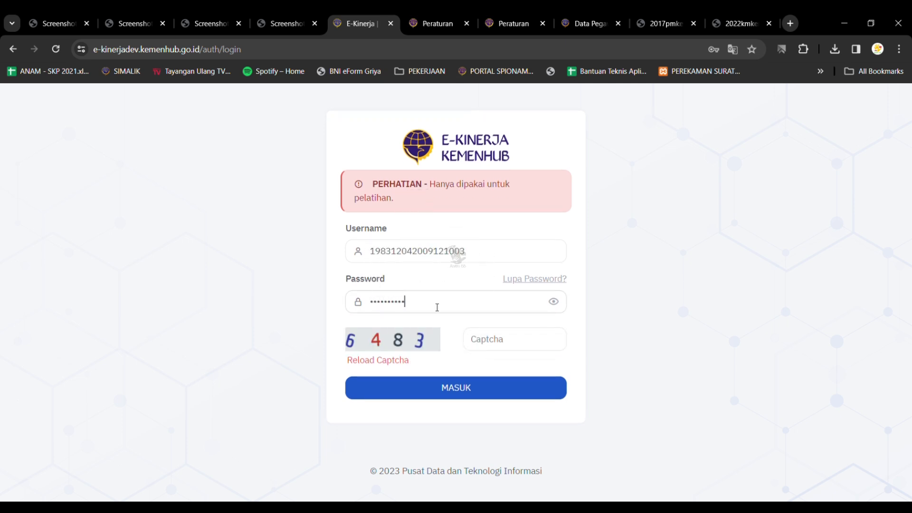
Enter captcha 6483, log in, and dismiss the success message.
left_click(485, 340)
type("6483")
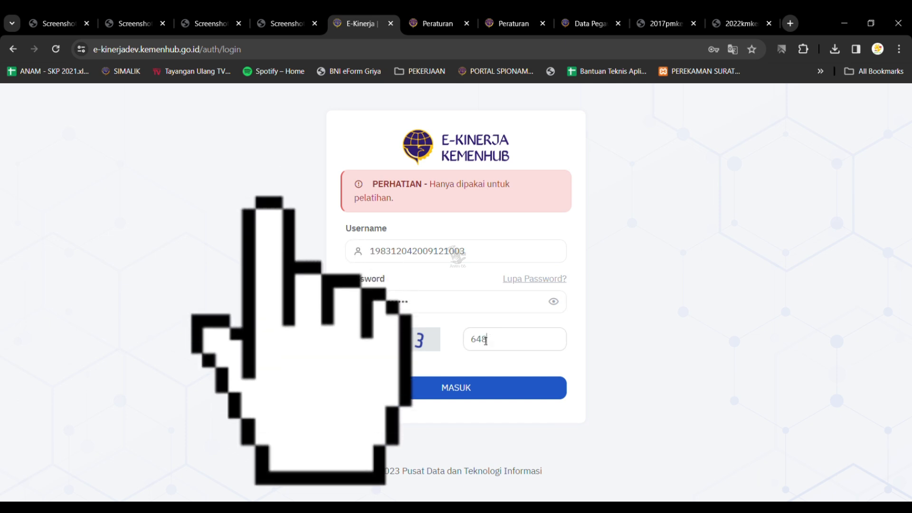
left_click(484, 388)
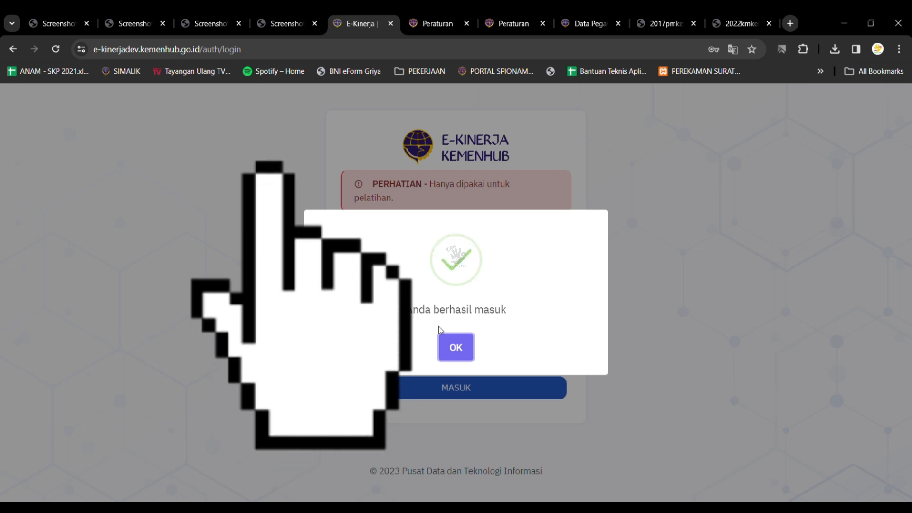
left_click(456, 347)
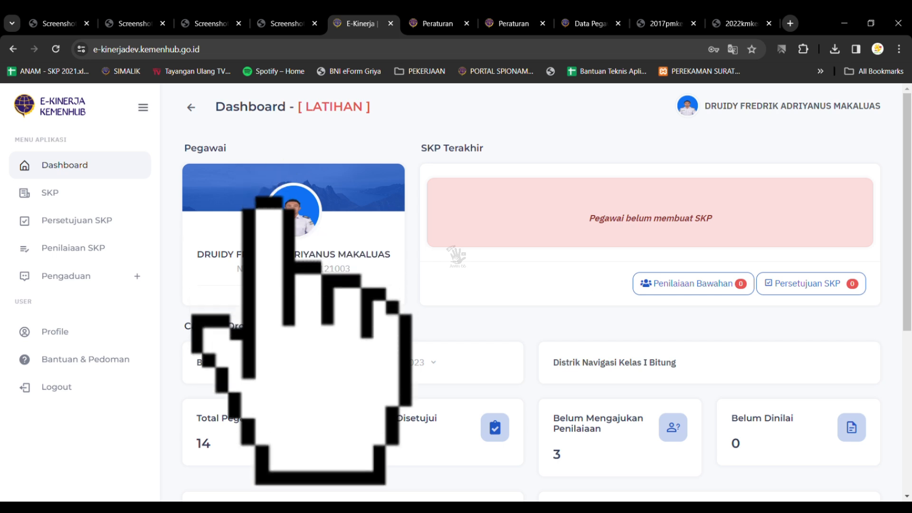
left_click(51, 204)
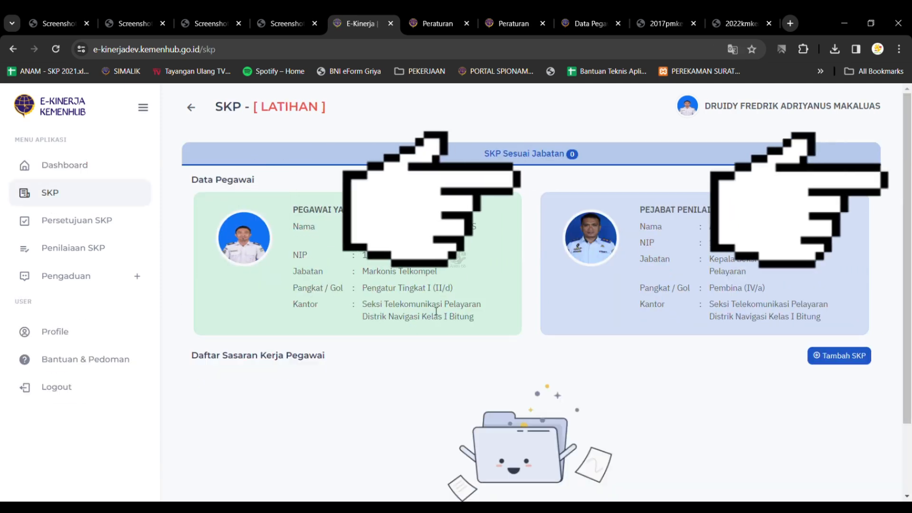
triple_click(370, 273)
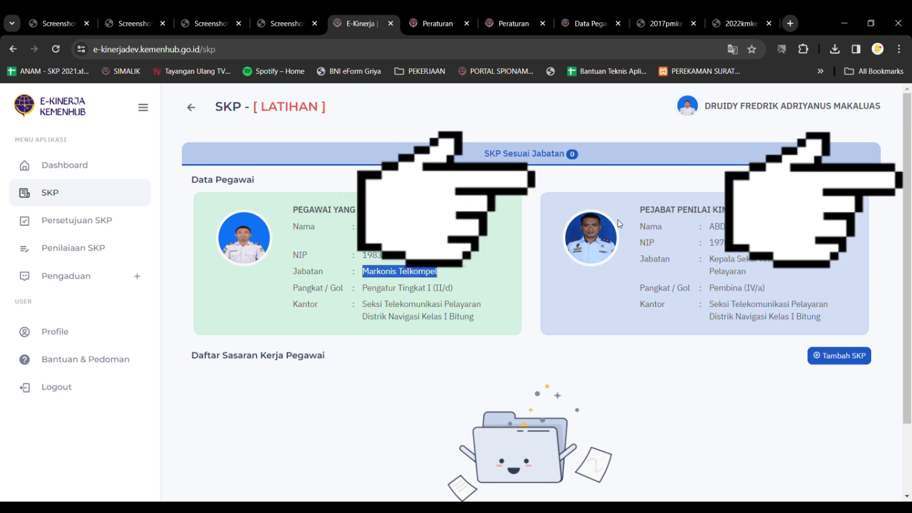
triple_click(691, 212)
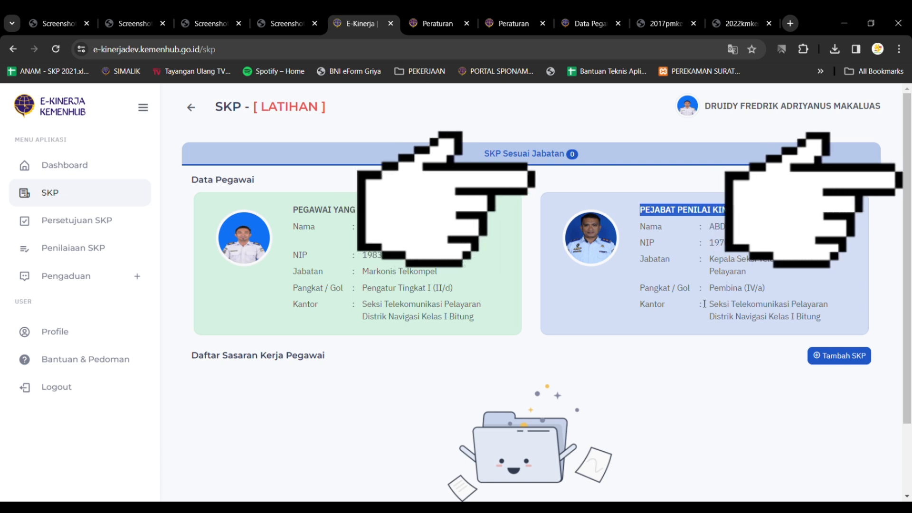
left_click(825, 356)
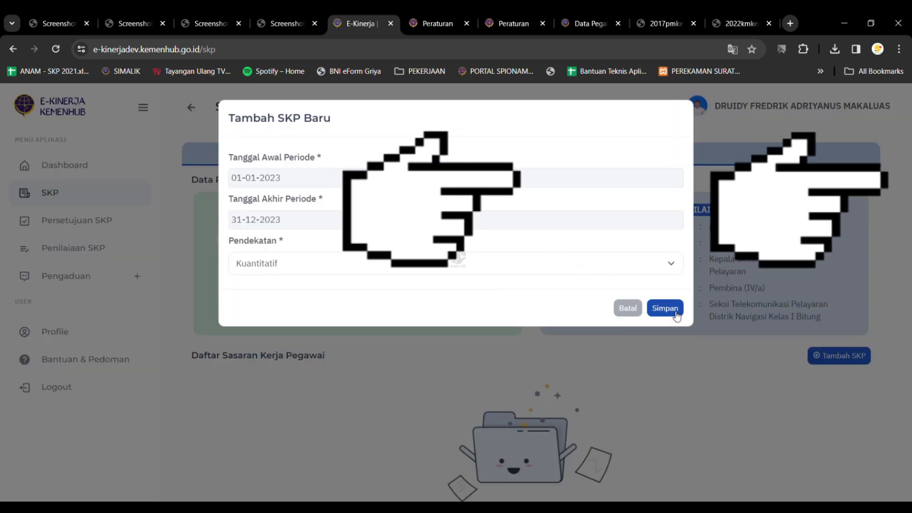
Cancel the new SKP form and review the evaluating official's details.
left_click(650, 308)
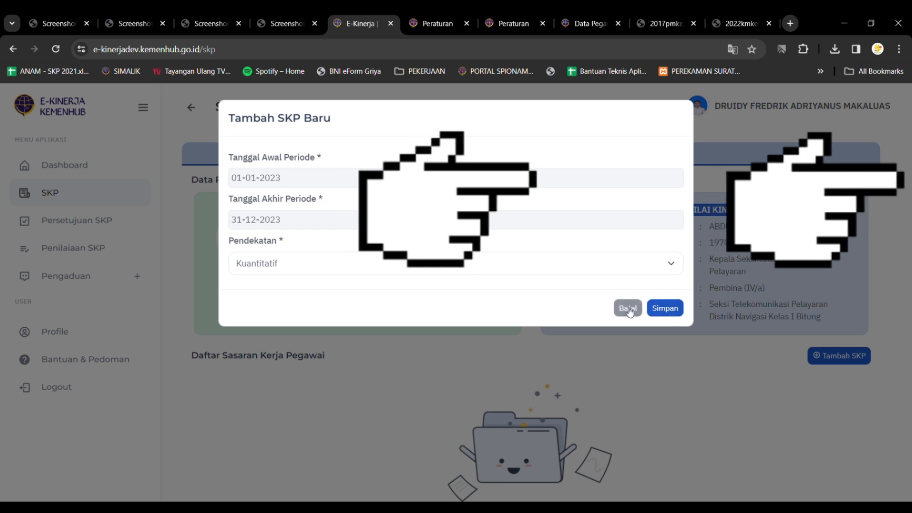
left_click_drag(640, 222, 831, 329)
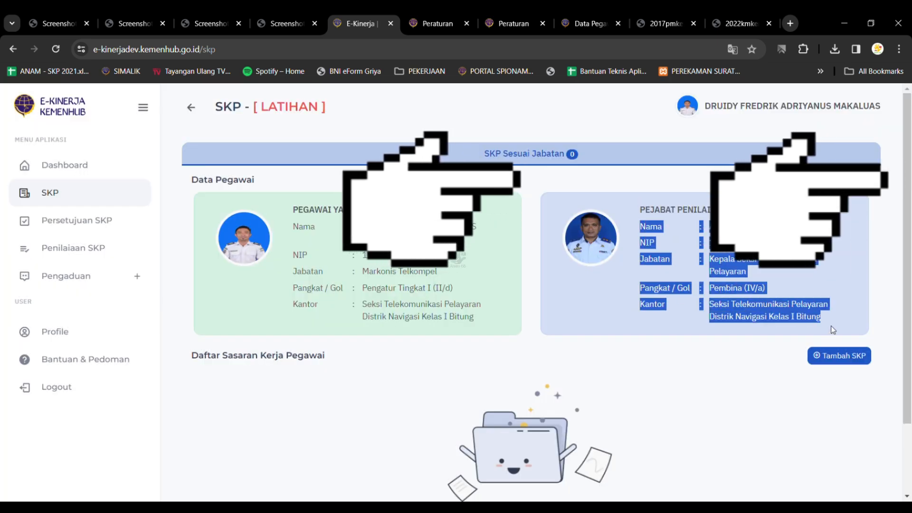
left_click(665, 254)
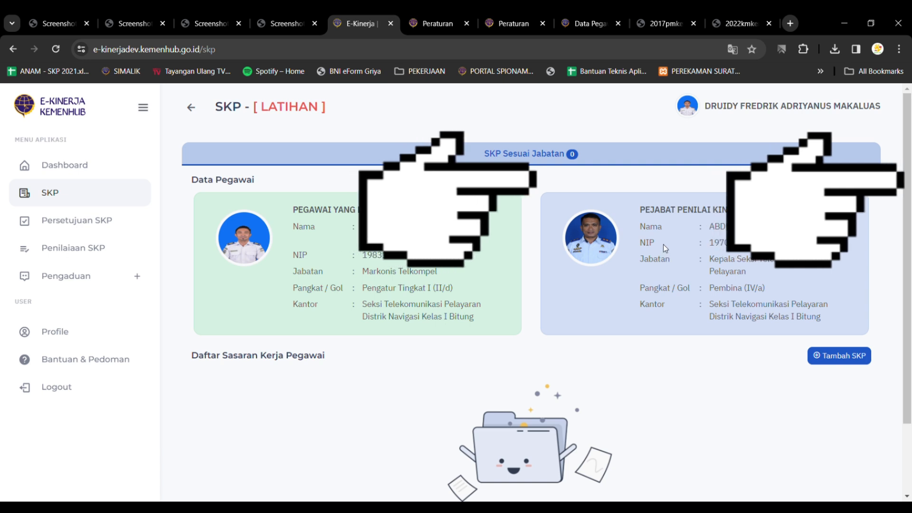
double_click(649, 230)
left_click_drag(678, 233, 781, 293)
left_click(827, 315)
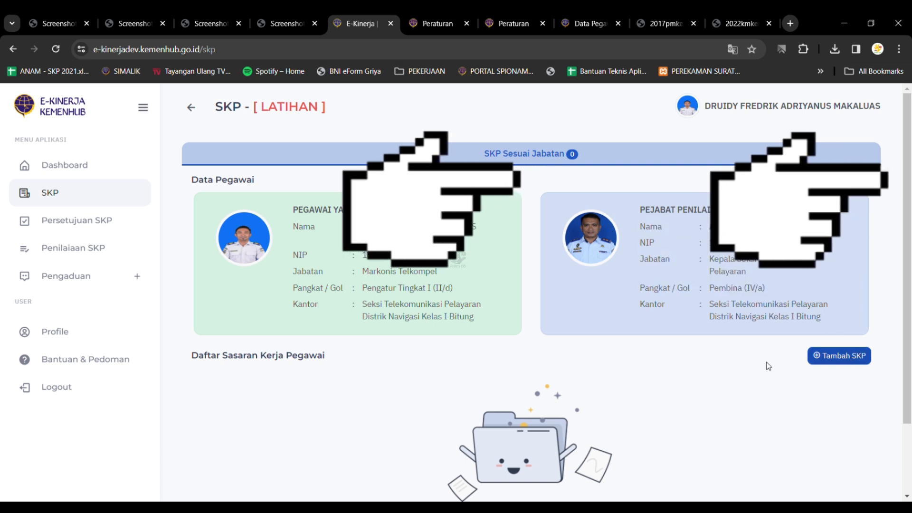
Create the SKP for 01-01-2023 to 31-12-2023 with the Kuantitatif approach and confirm.
left_click(850, 363)
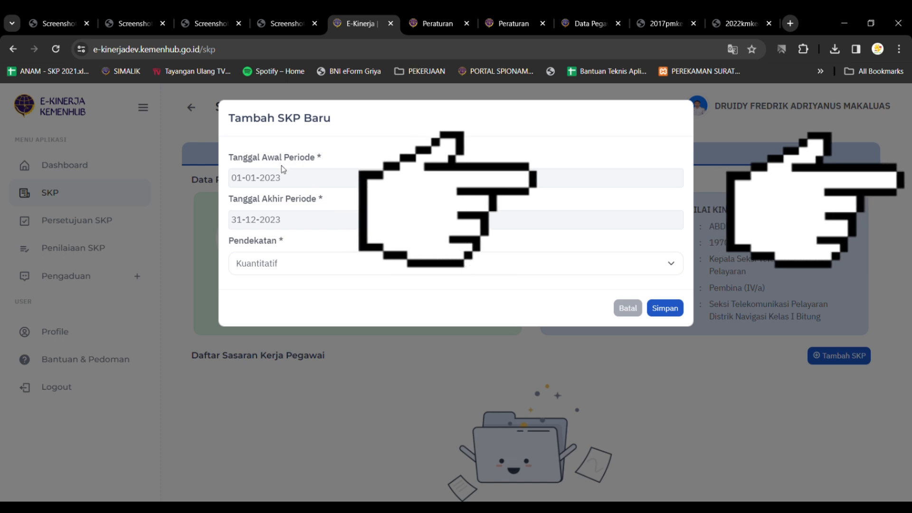
left_click(287, 221)
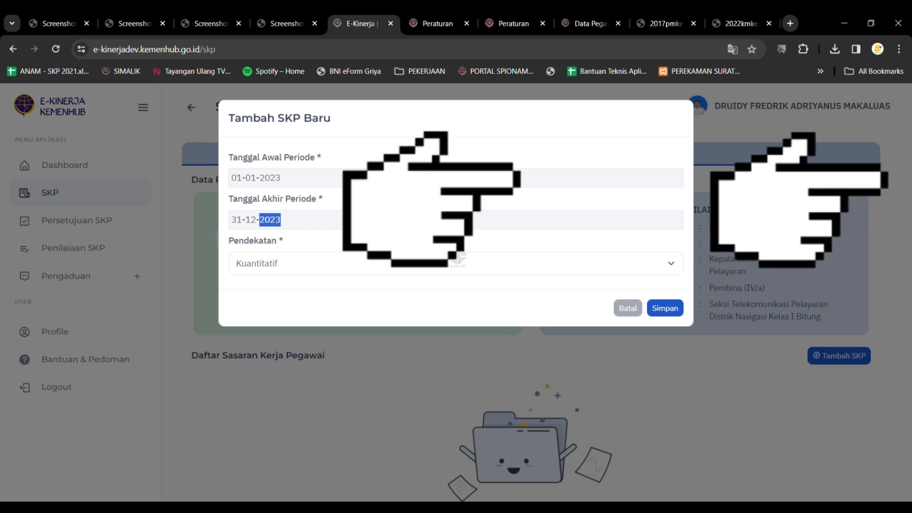
left_click(268, 262)
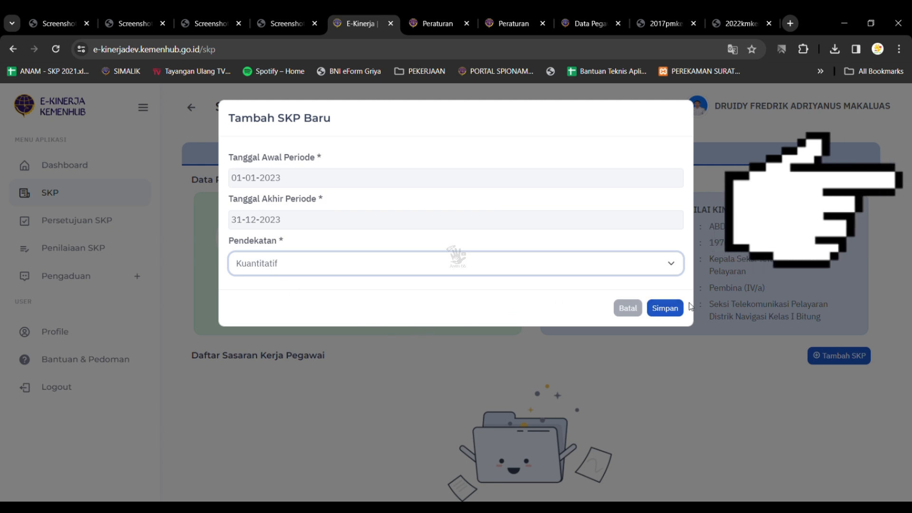
left_click(665, 309)
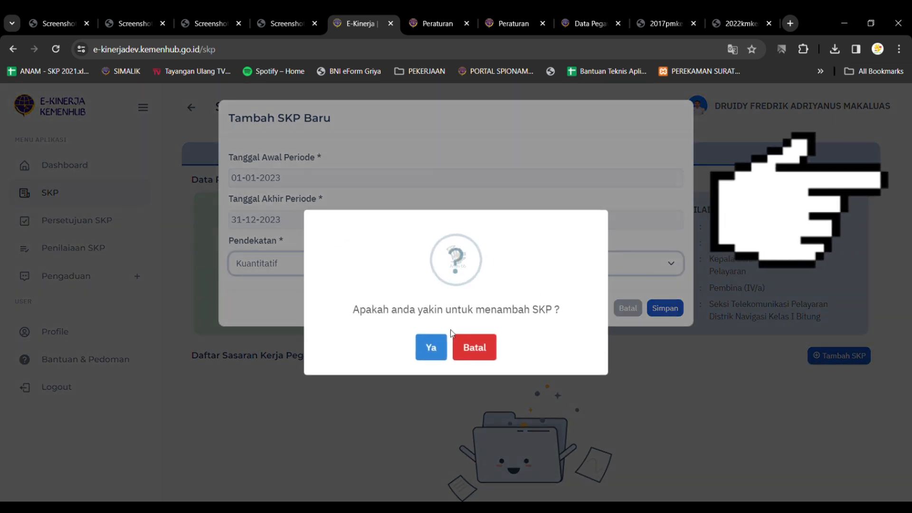
left_click(430, 345)
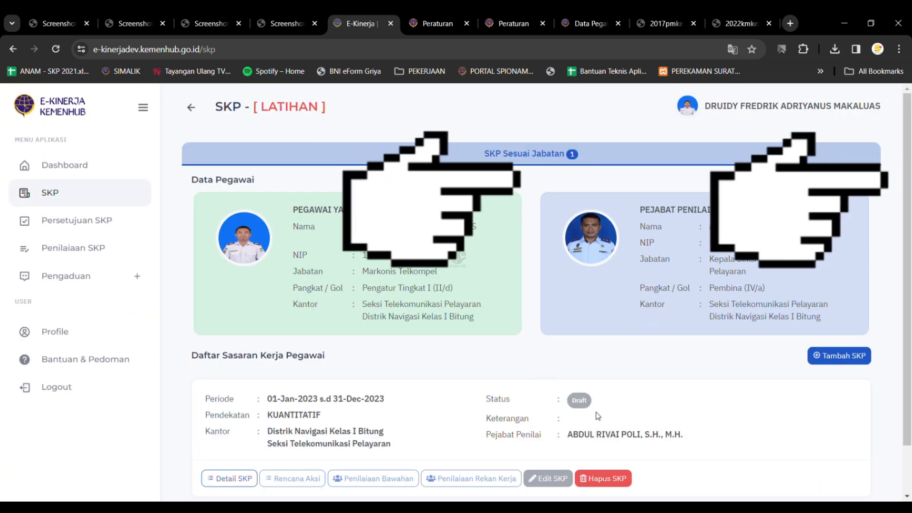
Check the new SKP entry's evaluator and Draft status, then open its Detail SKP page.
triple_click(616, 438)
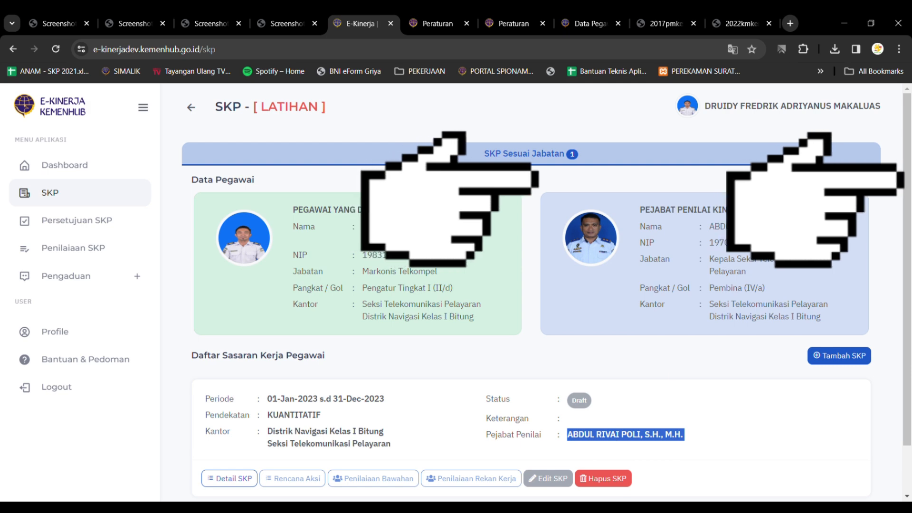
triple_click(760, 227)
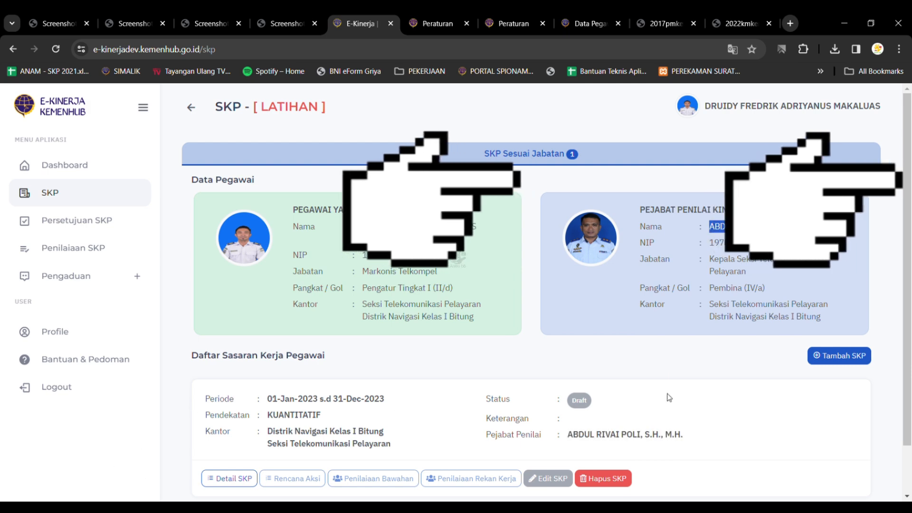
triple_click(643, 436)
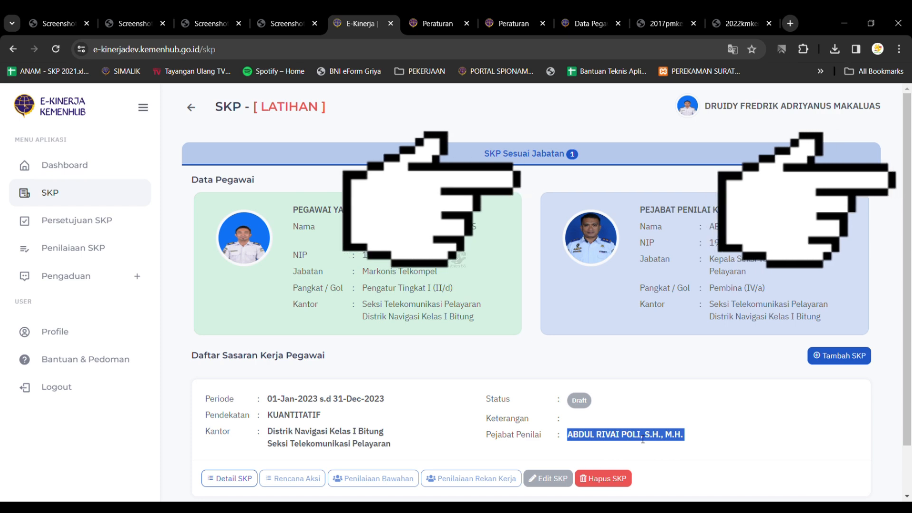
triple_click(663, 211)
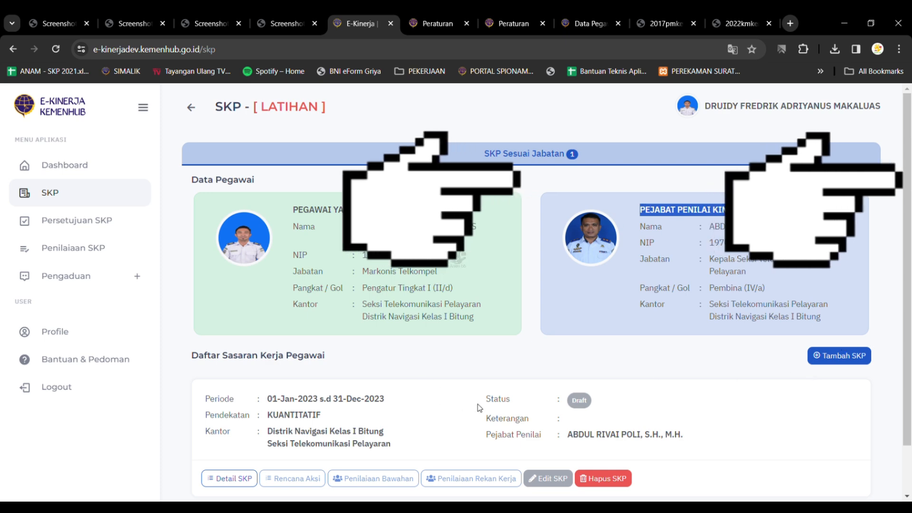
left_click_drag(480, 401, 603, 398)
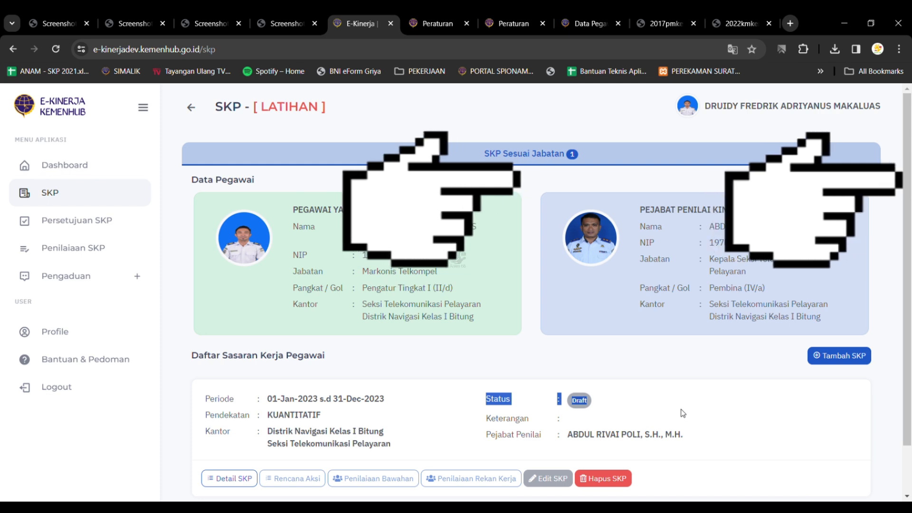
left_click(231, 481)
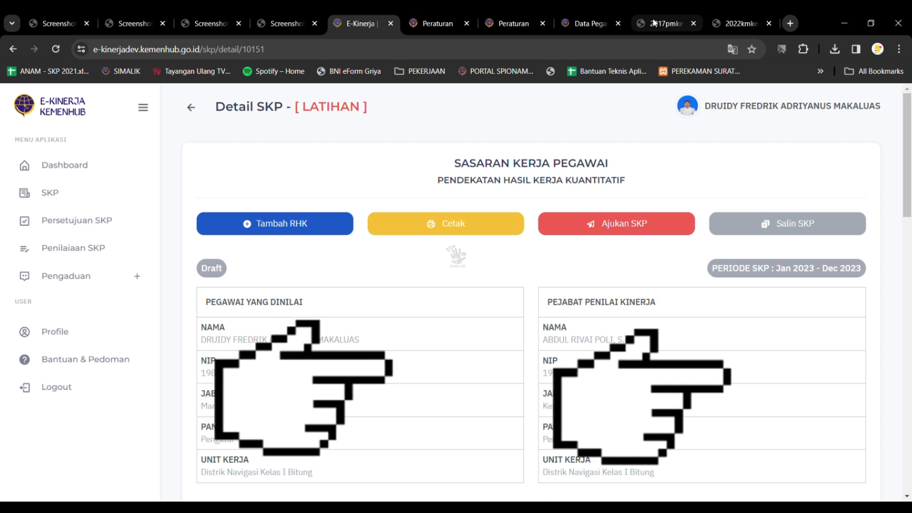
Review the PEJABAT PENILAI KINERJA section, then switch to the 2017pmkemenhub073 regulation PDF.
triple_click(635, 303)
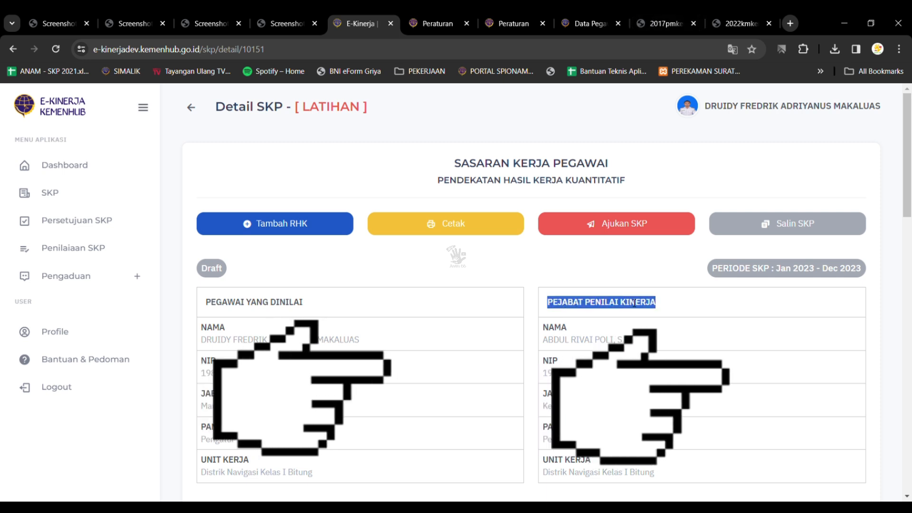
left_click(666, 25)
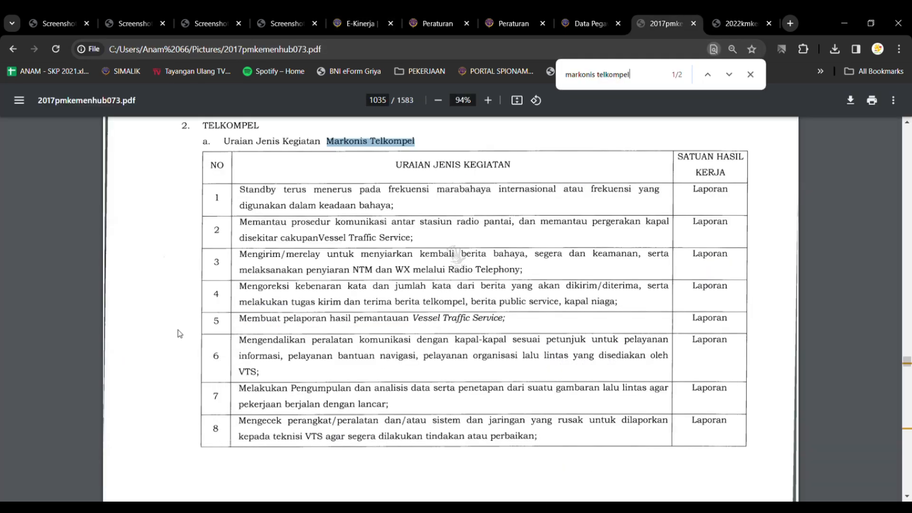
Review the Markonis Telkompel activity table on PDF pages 1034–1036, then return to E-Kinerja.
triple_click(338, 143)
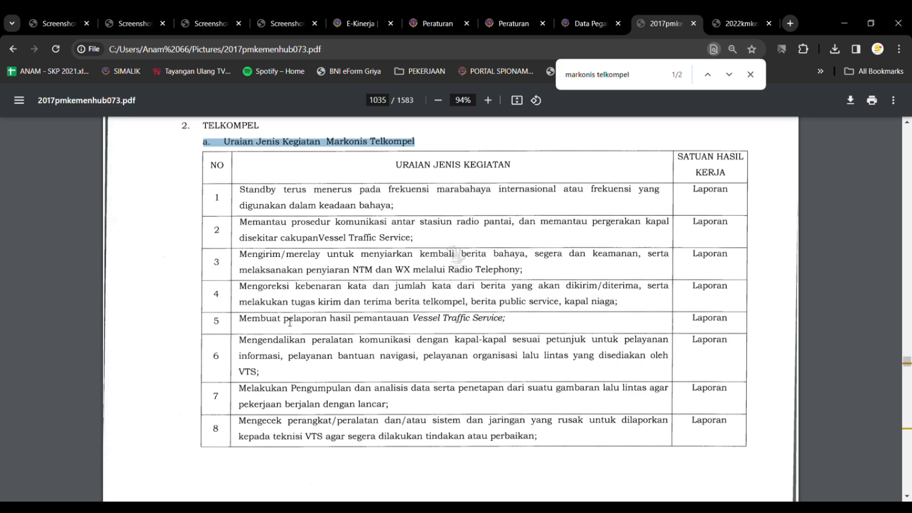
scroll(290, 323, "down", 5)
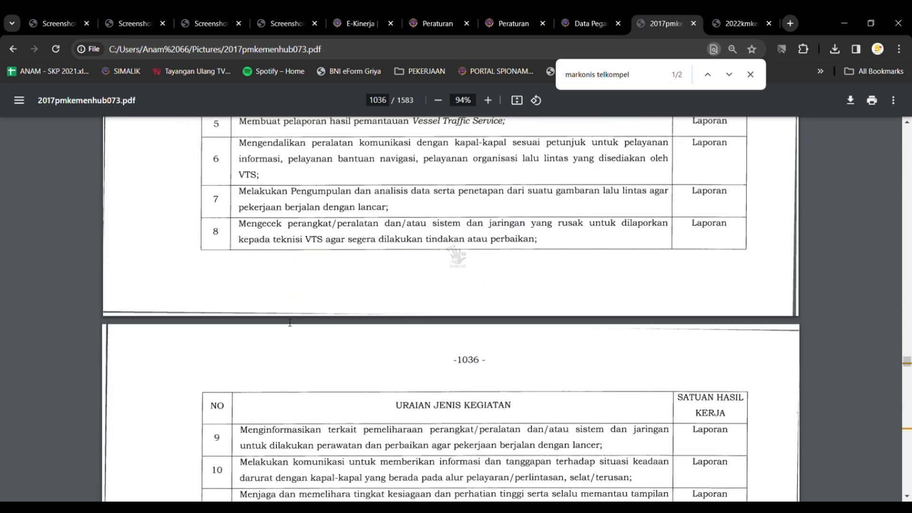
scroll(290, 323, "down", 3)
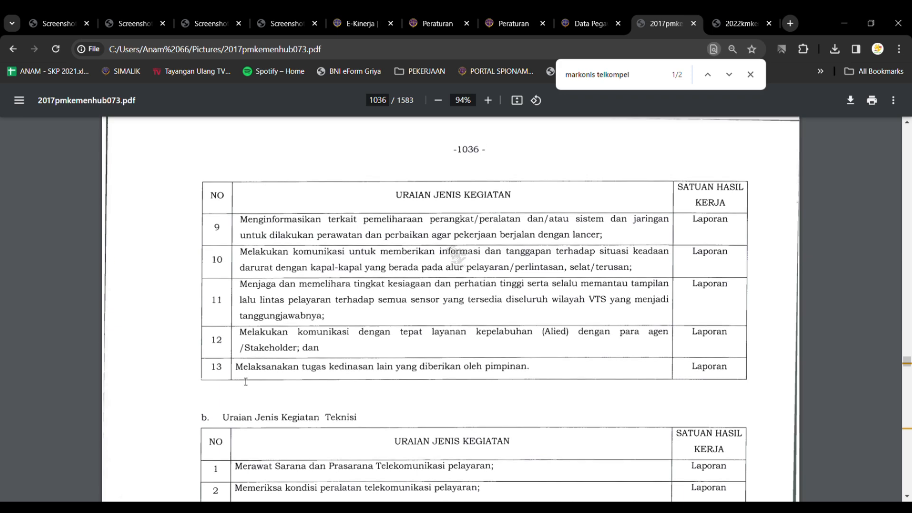
scroll(300, 339, "up", 5)
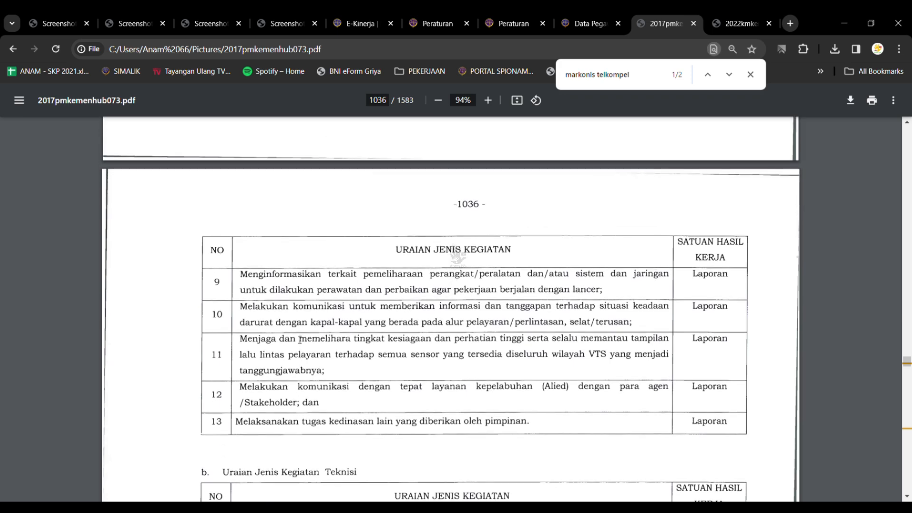
scroll(300, 339, "up", 10)
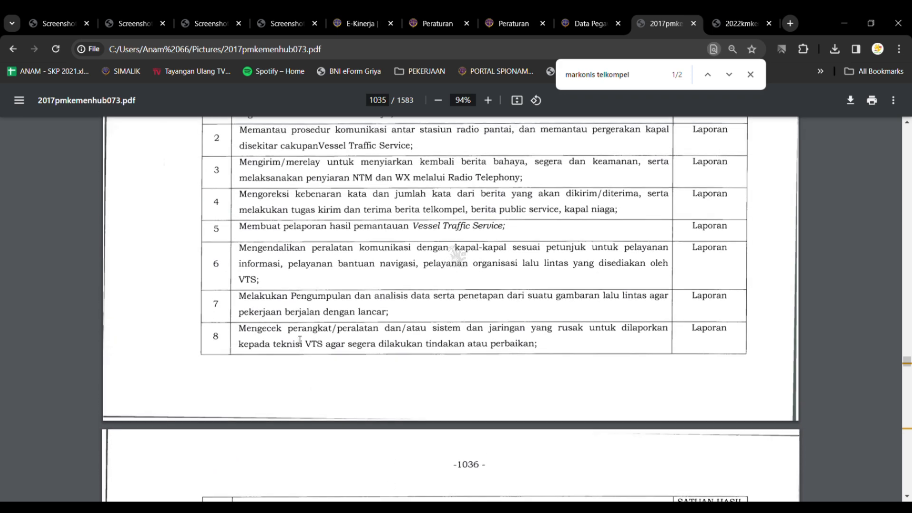
scroll(300, 340, "down", 3)
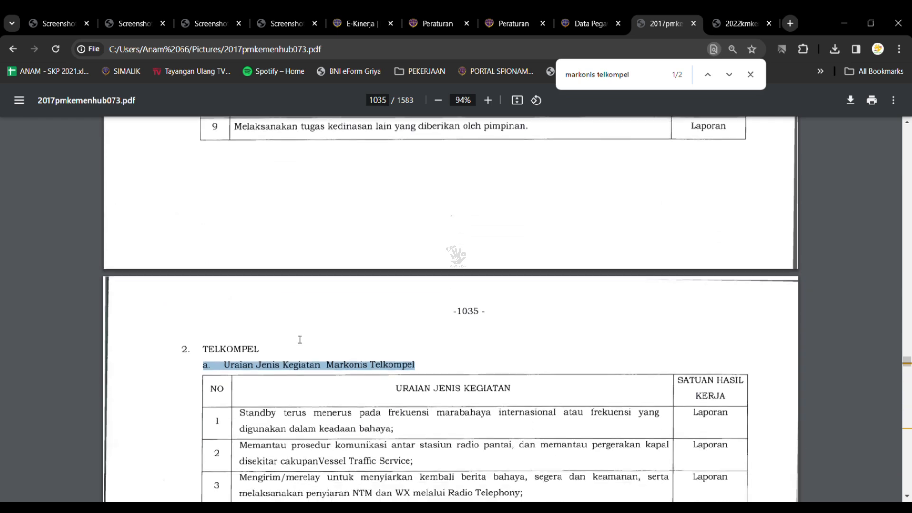
scroll(300, 340, "down", 2)
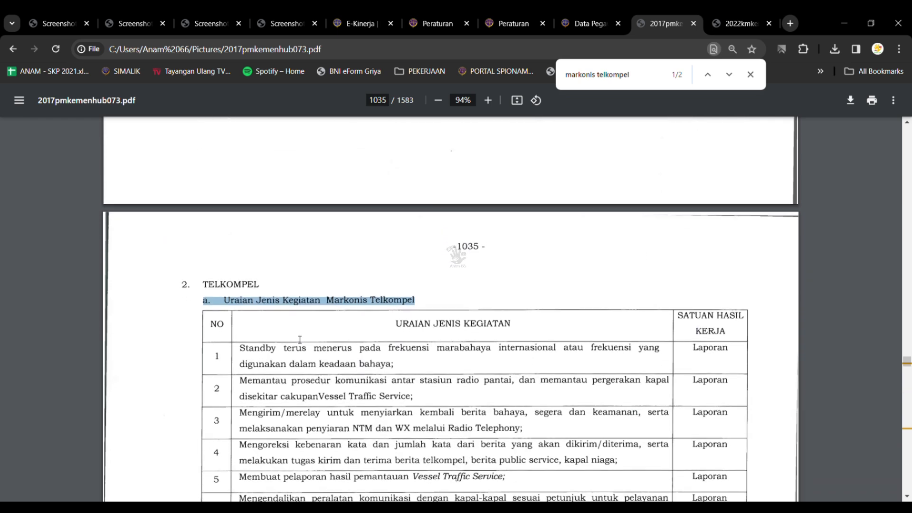
scroll(300, 340, "down", 2)
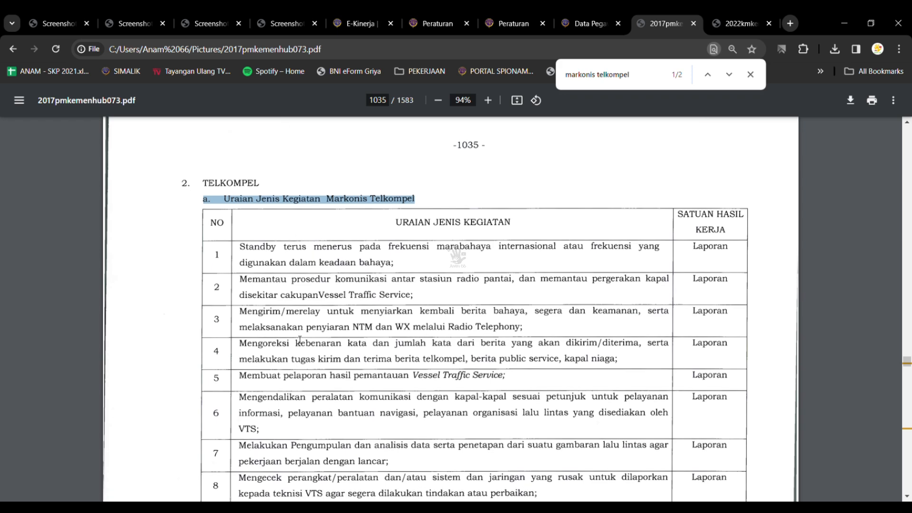
scroll(300, 339, "down", 1)
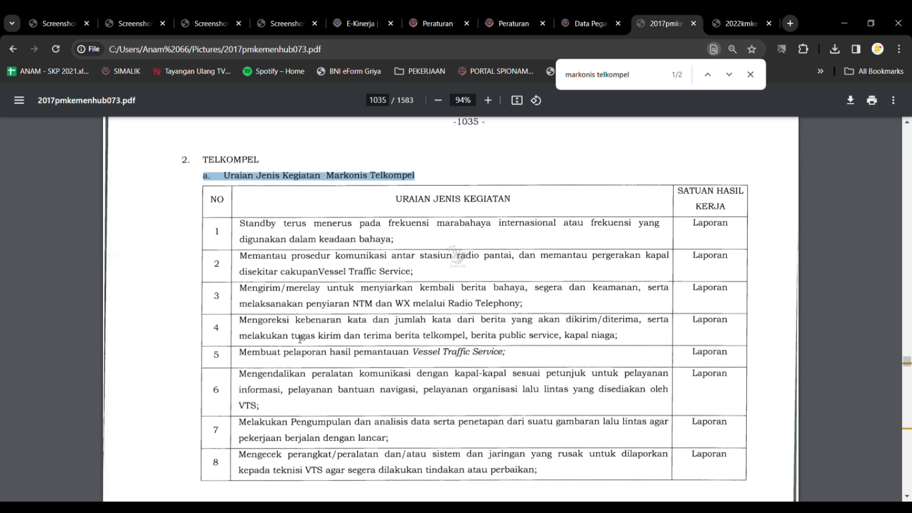
left_click(357, 26)
Start a new RHK intervening the superior's KEGIATAN PERAWATAN BENGKEL KENAVIGASIAN.
left_click(574, 326)
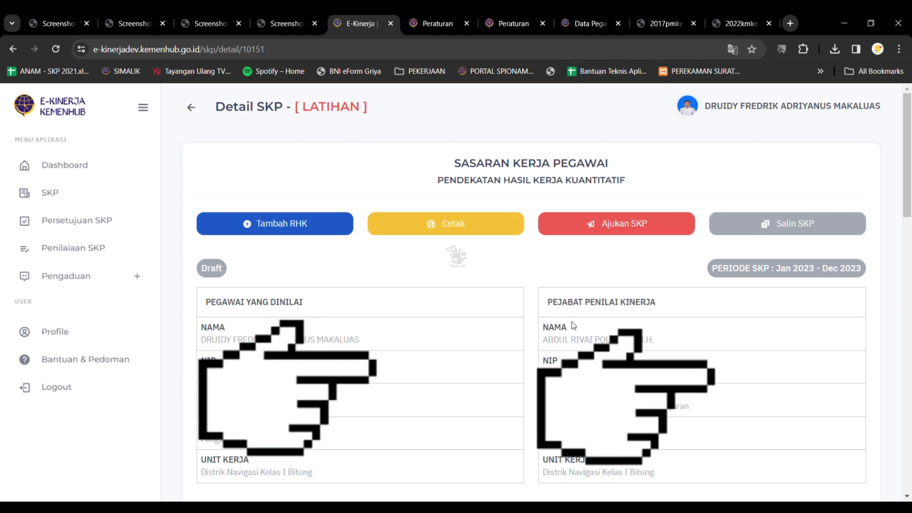
scroll(405, 333, "down", 1)
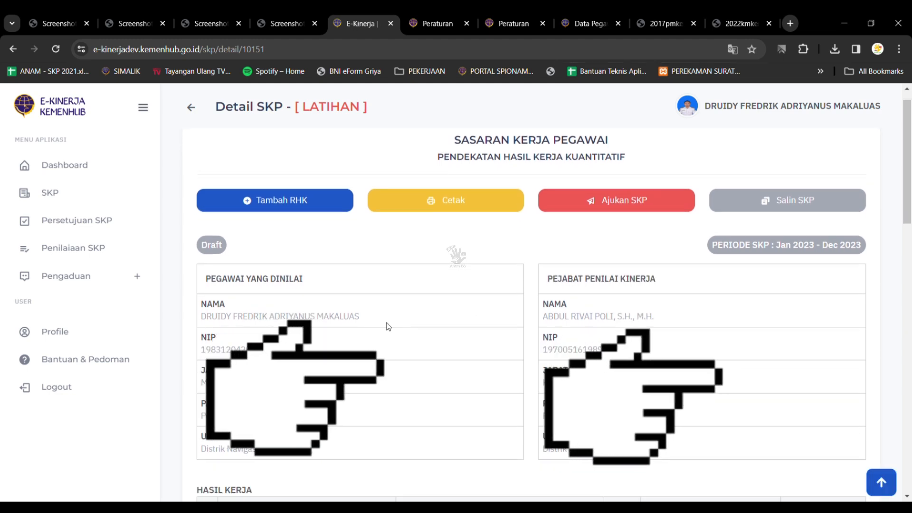
left_click(252, 210)
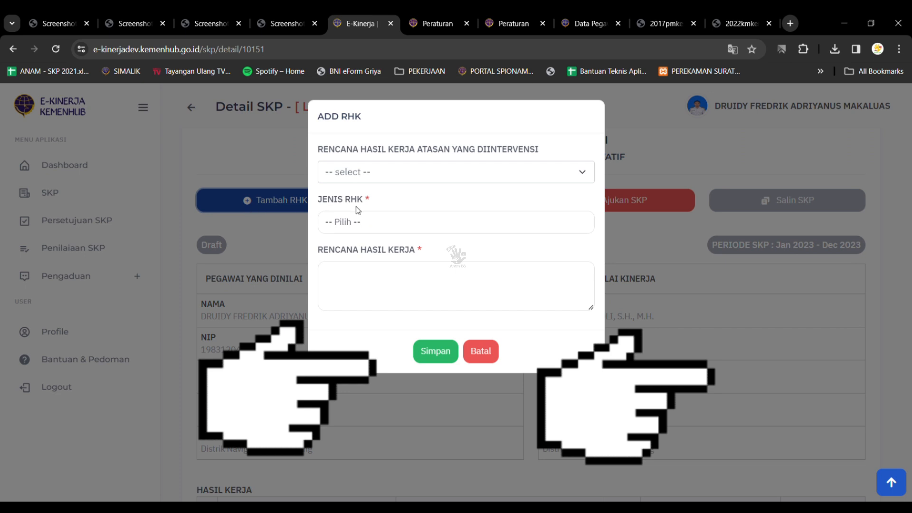
left_click(419, 169)
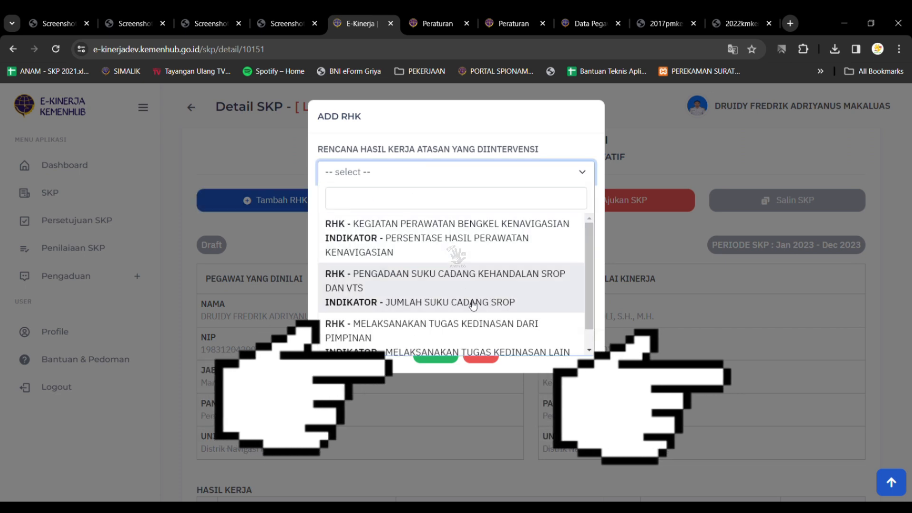
scroll(473, 306, "down", 1)
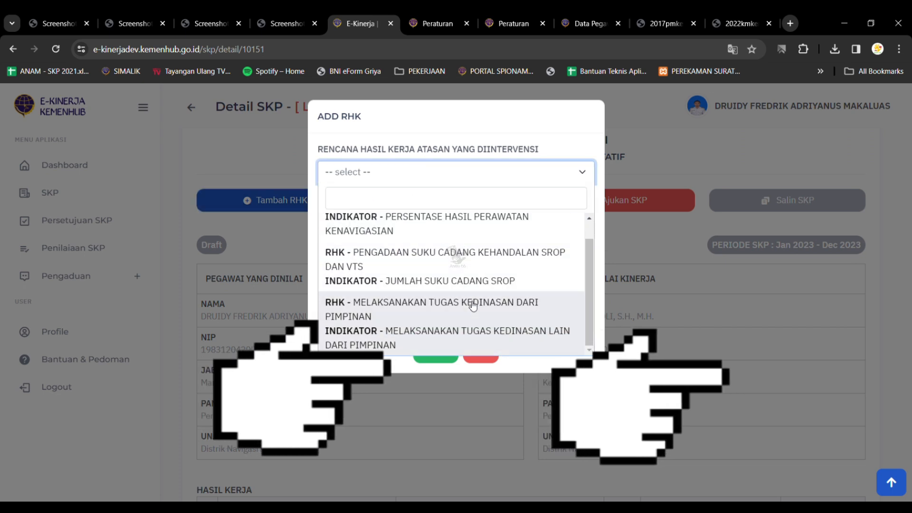
scroll(491, 295, "up", 1)
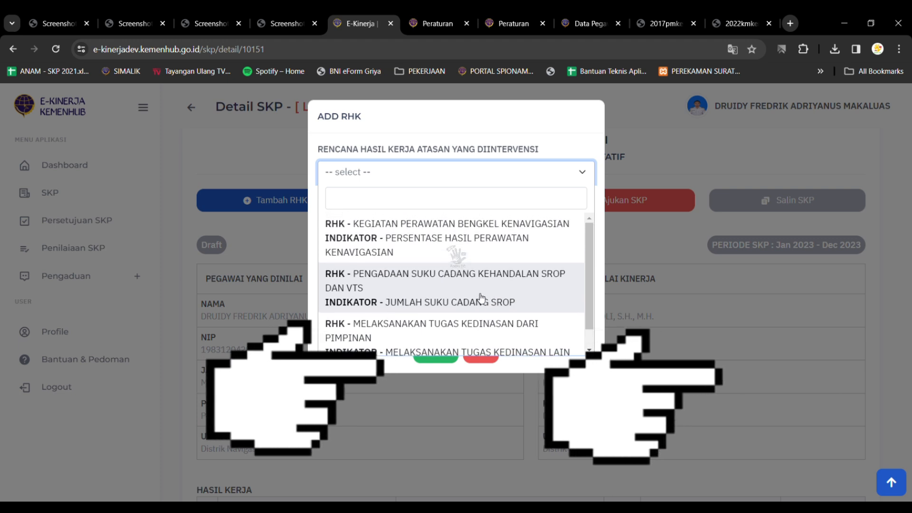
left_click(466, 242)
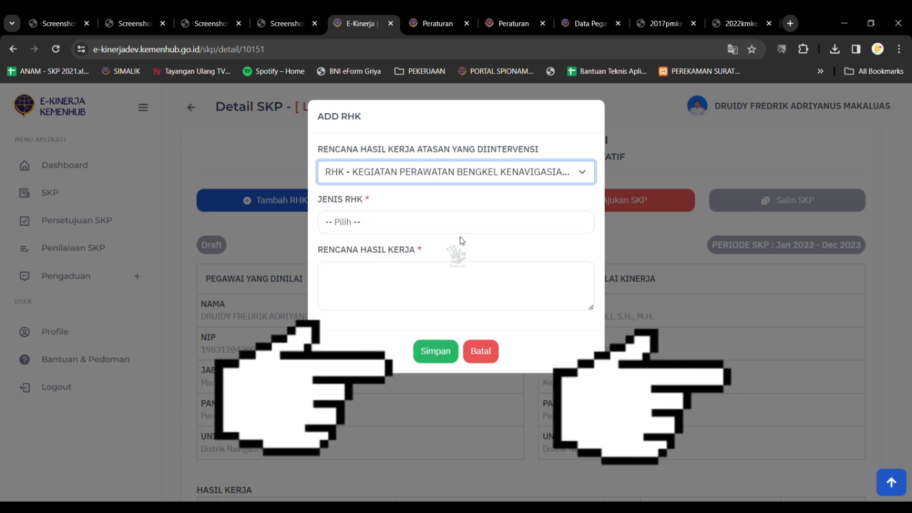
Set the RHK type to UTAMA, then go back to the regulation PDF.
left_click(442, 228)
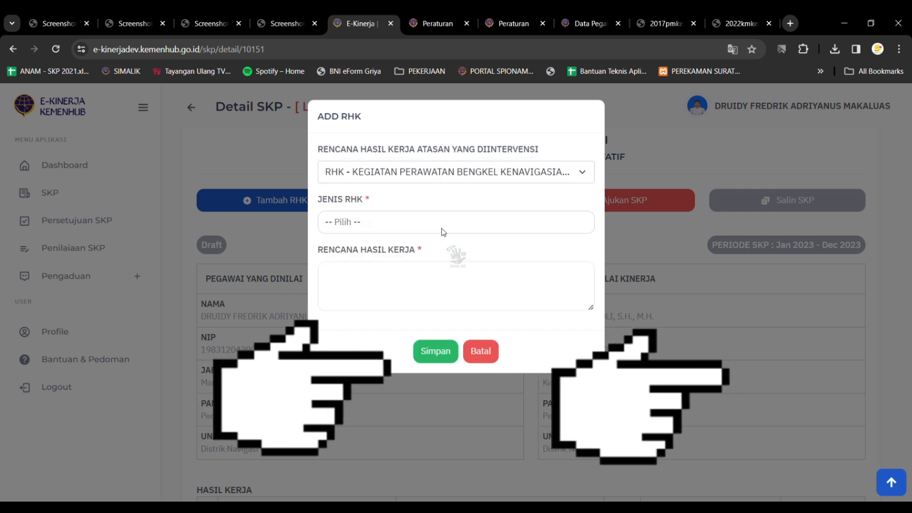
left_click(443, 255)
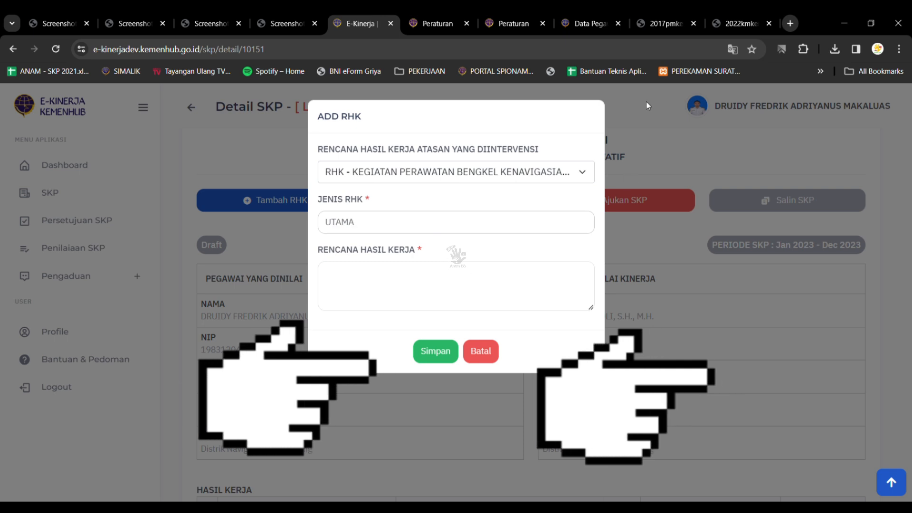
left_click(355, 283)
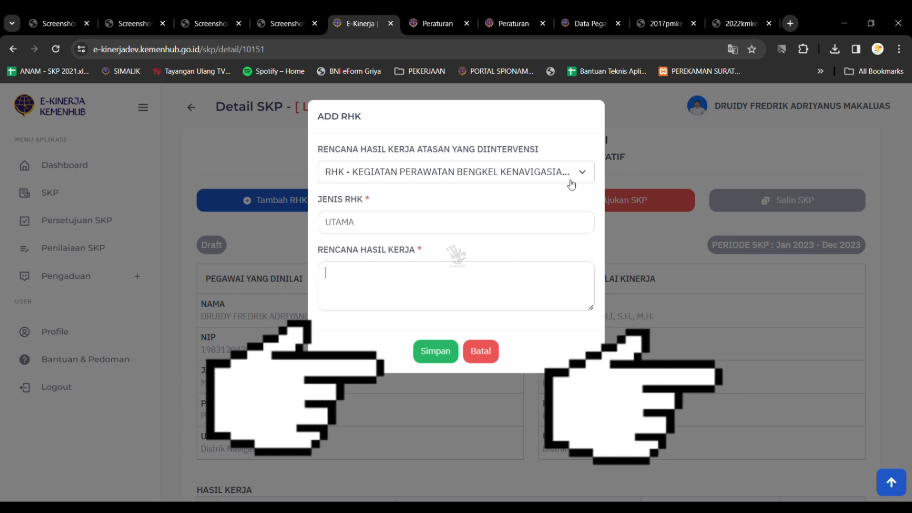
left_click(659, 25)
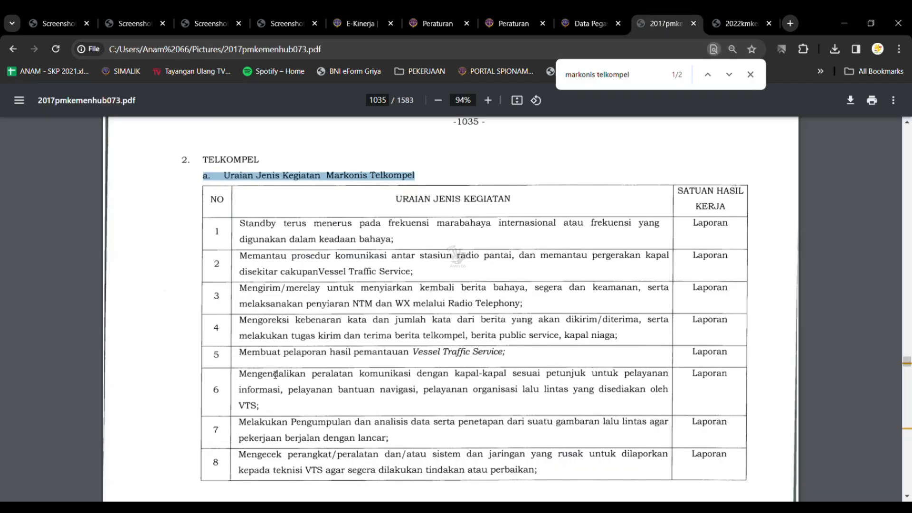
Select the row 7 Markonis Telkompel activity description on PDF page 1035 for copying.
left_click_drag(241, 354, 515, 354)
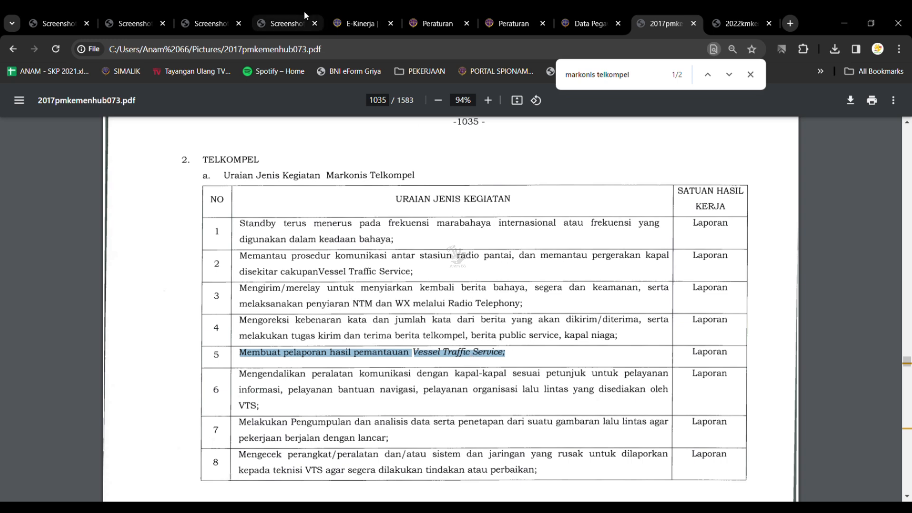
left_click(359, 23)
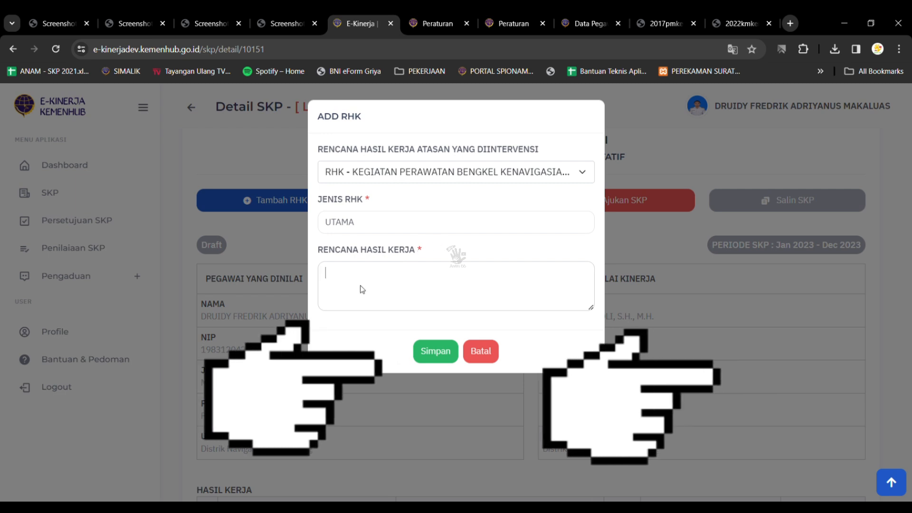
left_click(664, 27)
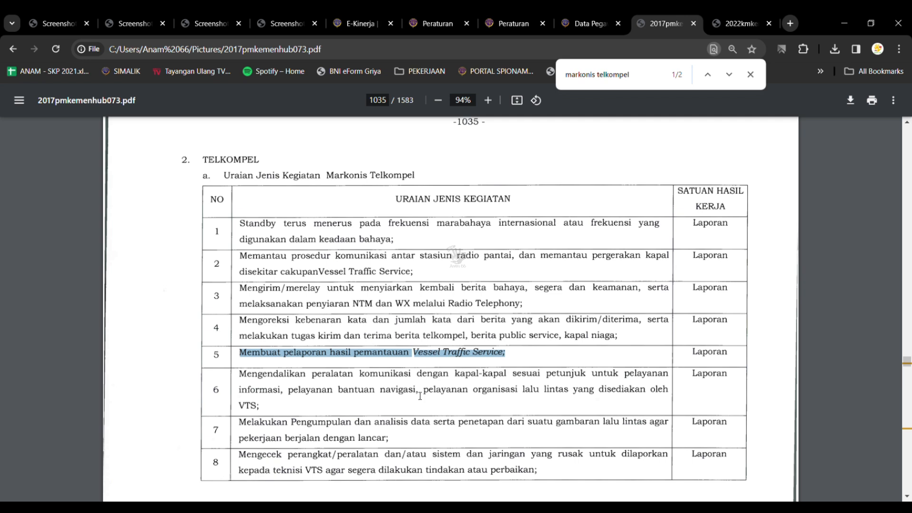
left_click(370, 441)
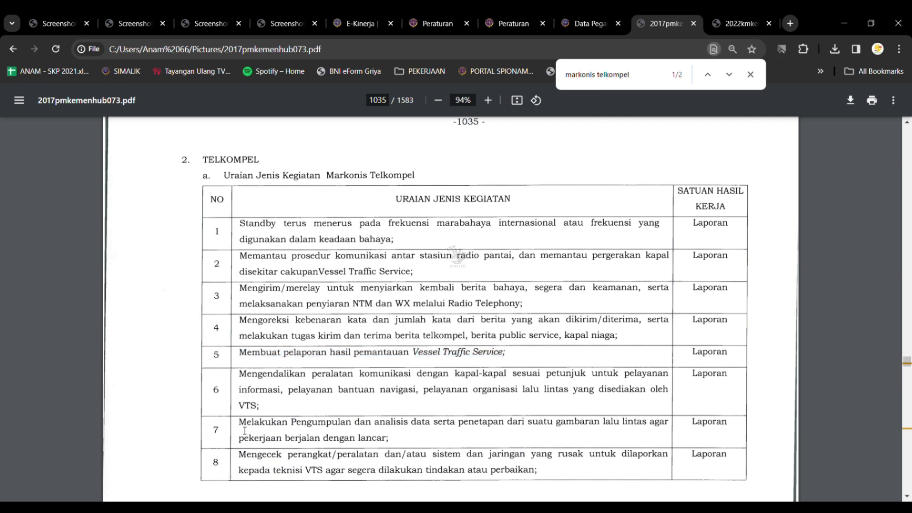
left_click_drag(243, 428, 396, 438)
key("ctrl+c")
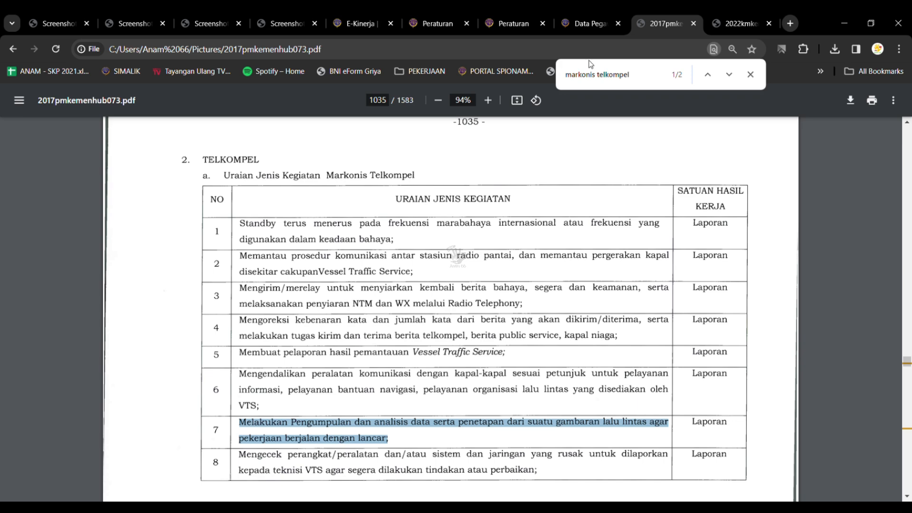
Paste the row 7 activity text into Rencana Hasil Kerja and remove its line breaks.
left_click(352, 24)
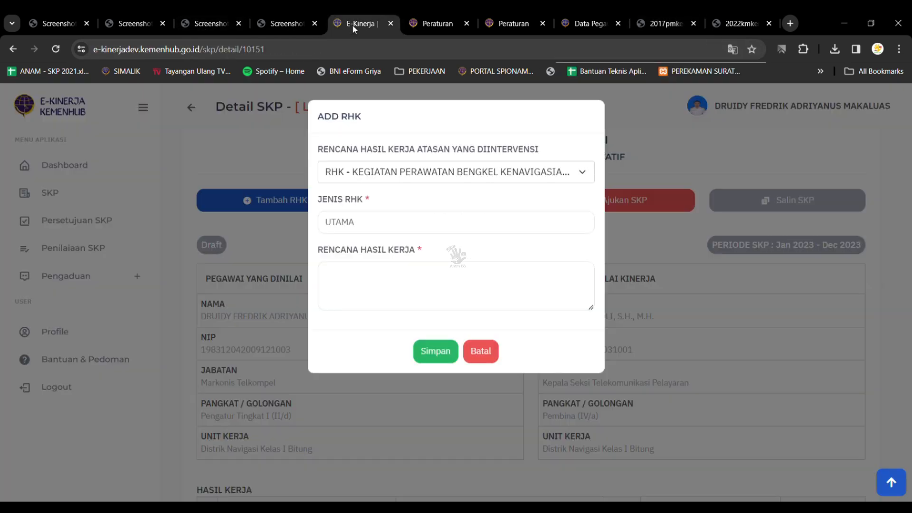
left_click(377, 293)
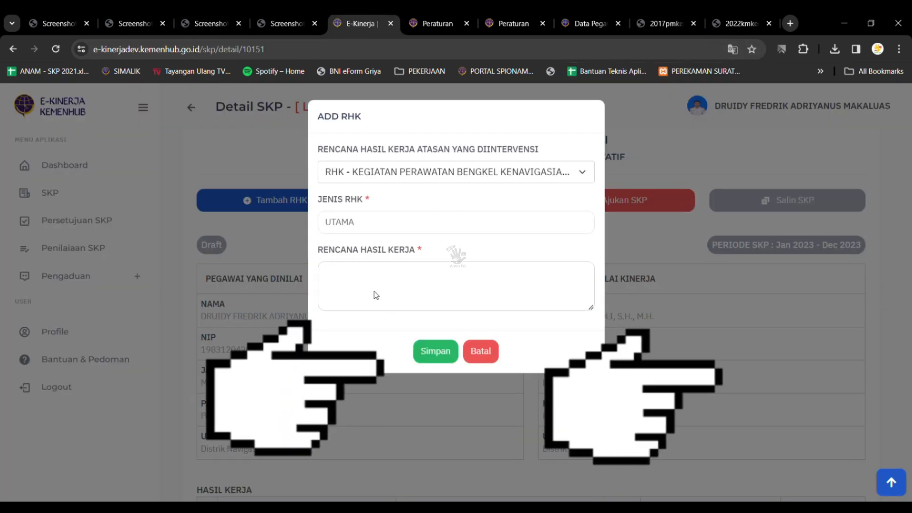
key("ctrl+v")
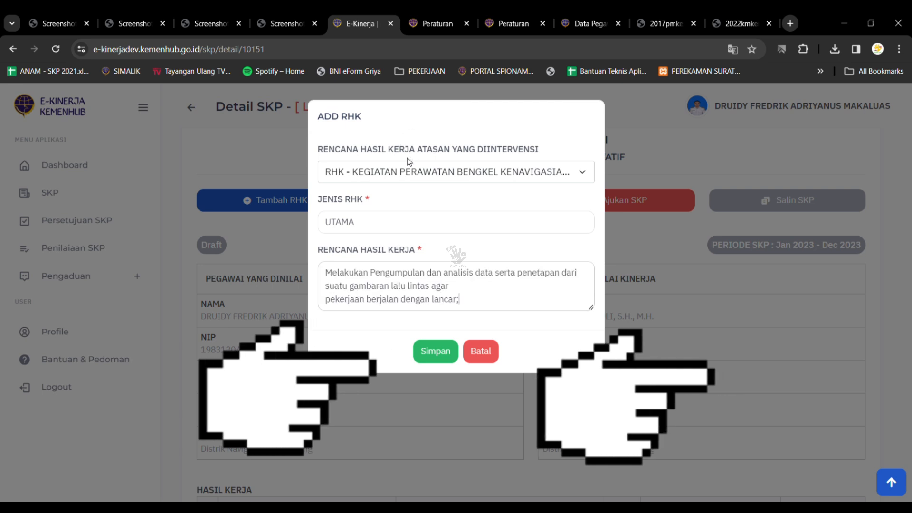
left_click(328, 301)
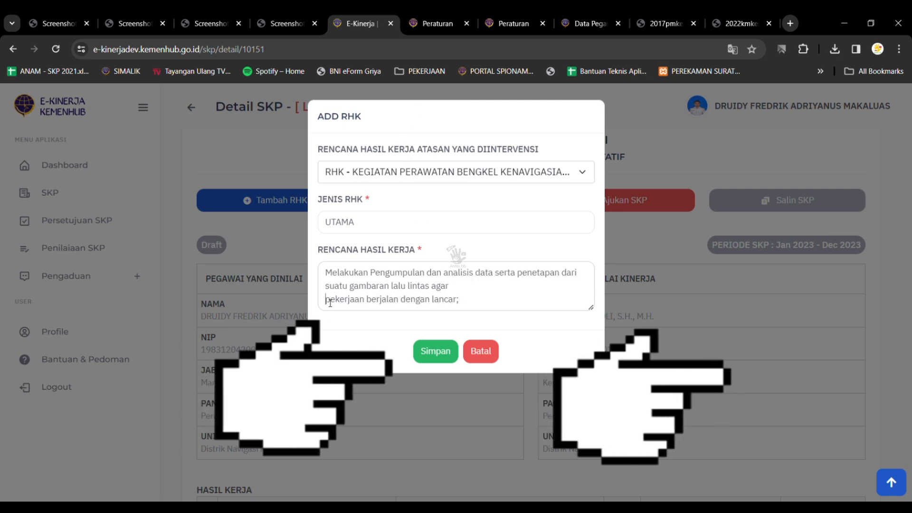
key("BackSpace")
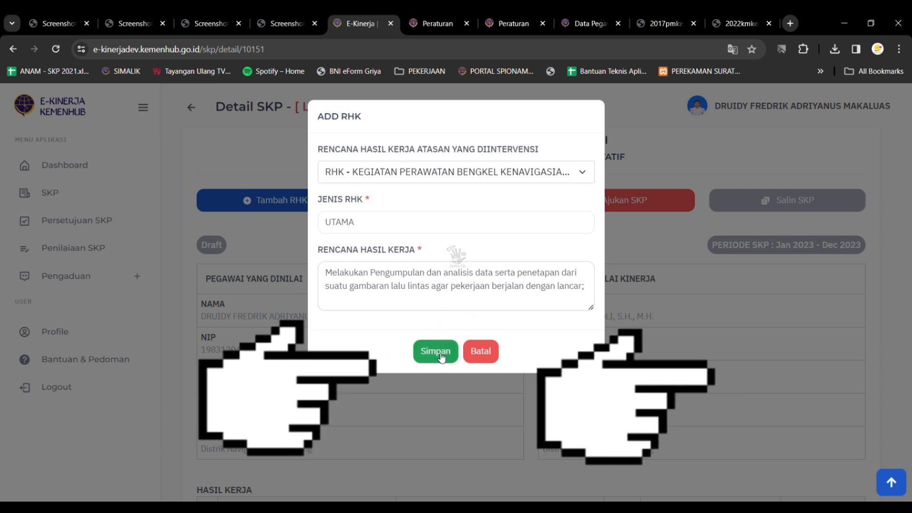
left_click(328, 289)
key("BackSpace")
Save the new UTAMA RHK and review it in the HASIL KERJA list.
left_click(429, 351)
left_click(440, 351)
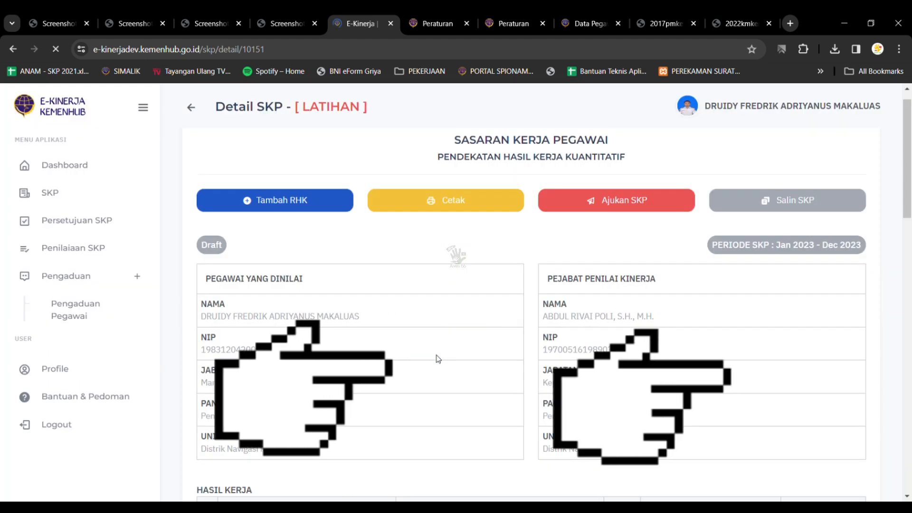
scroll(572, 340, "up", 1)
scroll(571, 340, "down", 9)
scroll(572, 340, "up", 4)
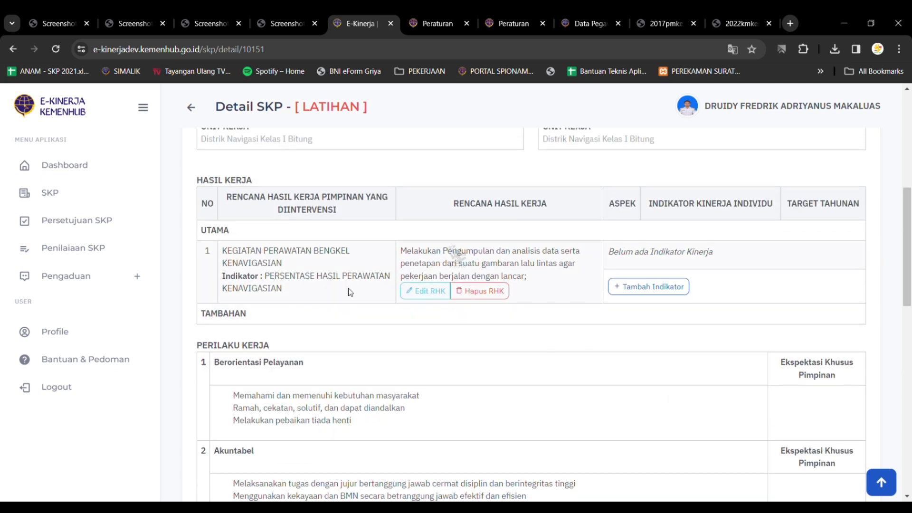
scroll(301, 286, "up", 1)
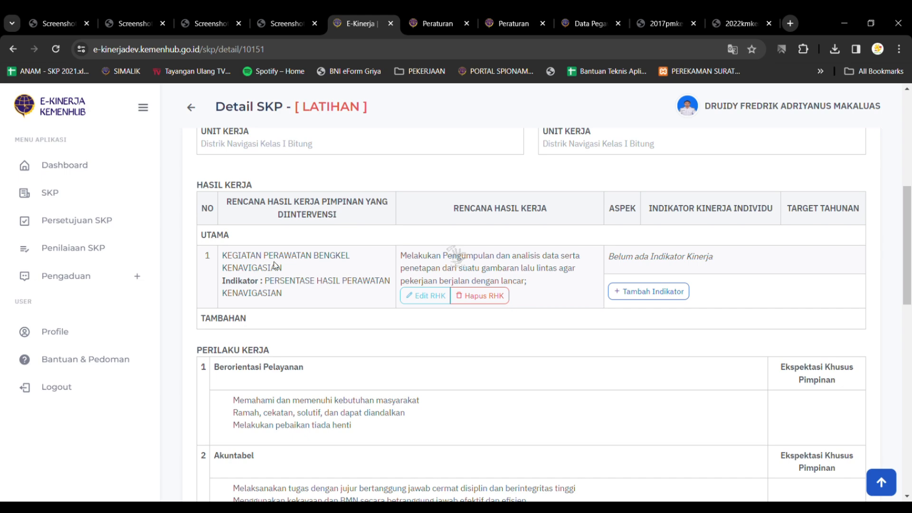
scroll(274, 266, "up", 7)
Start a new UTAMA RHK under superior RHK Pengadaan Suku Cadang Kehandalan SROP dan VTS.
left_click(265, 224)
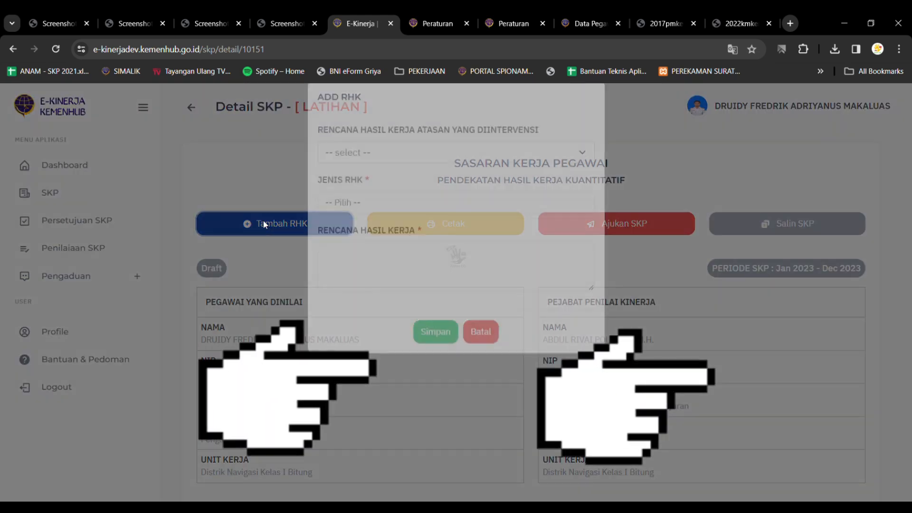
left_click(559, 178)
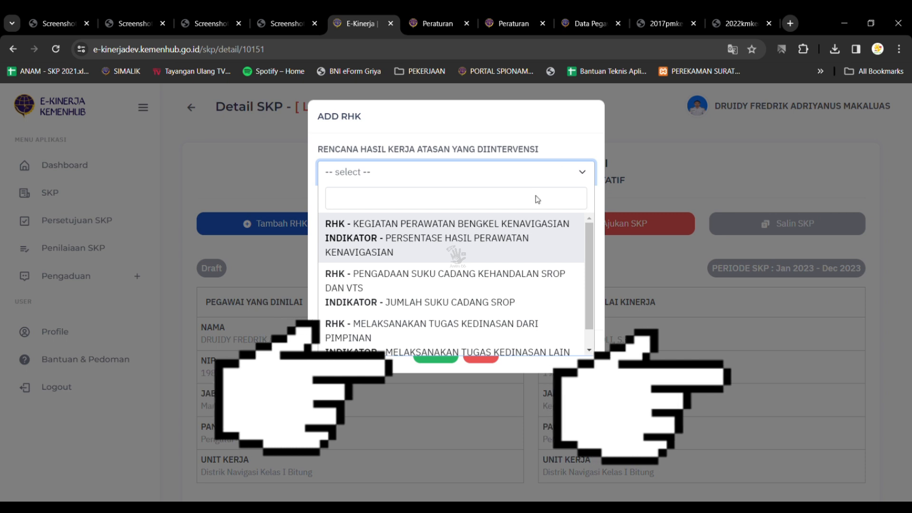
left_click(498, 290)
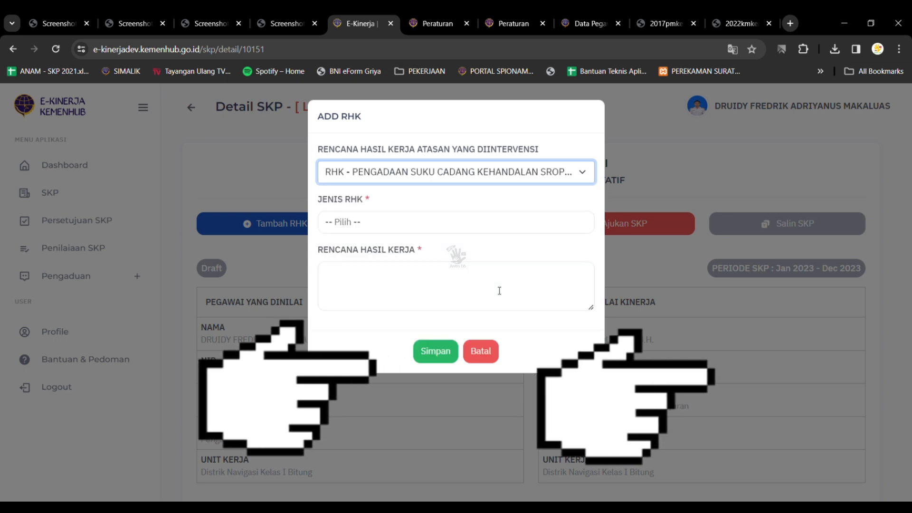
left_click(418, 224)
left_click(417, 254)
left_click(664, 24)
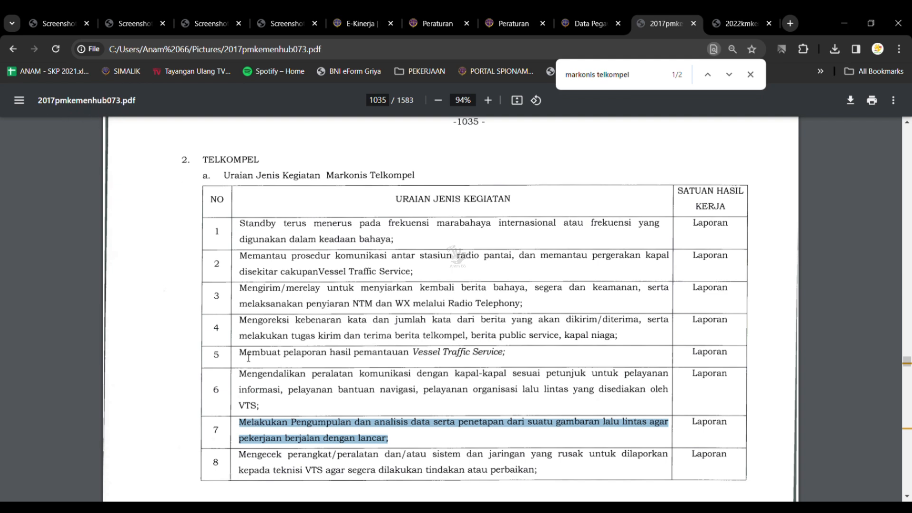
Select row 5's activity 'Membuat pelaporan hasil pemantauan Vessel Traffic Service' in the regulation PDF.
left_click_drag(247, 357, 513, 356)
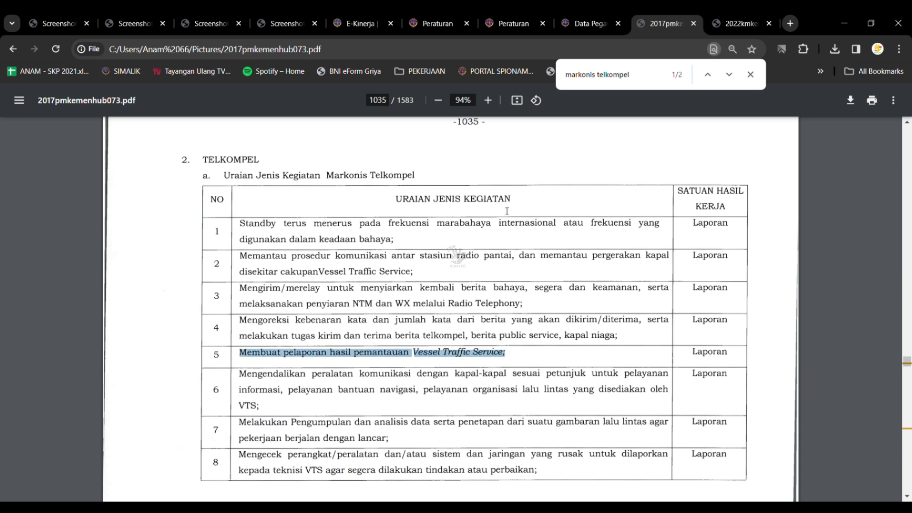
Paste 'Membuat pelaporan hasil pemantauan Vessel Traffic Service' as the RHK without the semicolon, and save it.
left_click(346, 24)
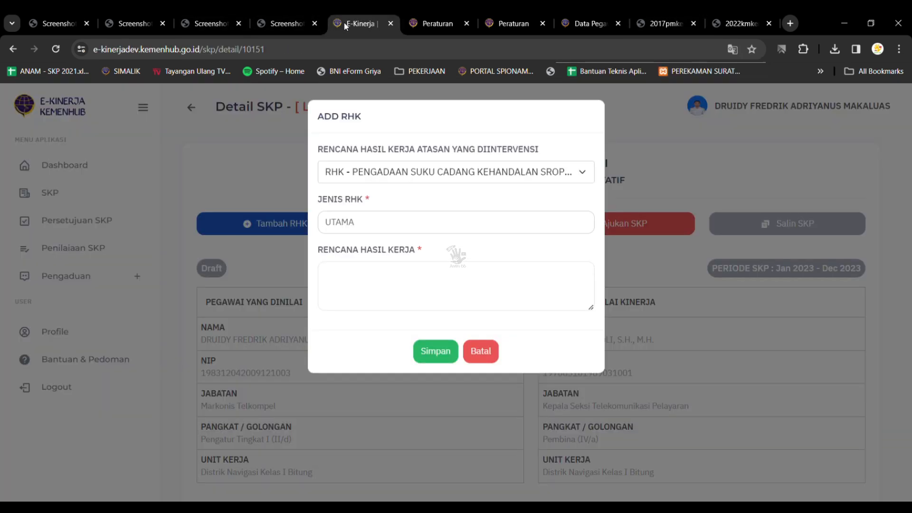
left_click(366, 275)
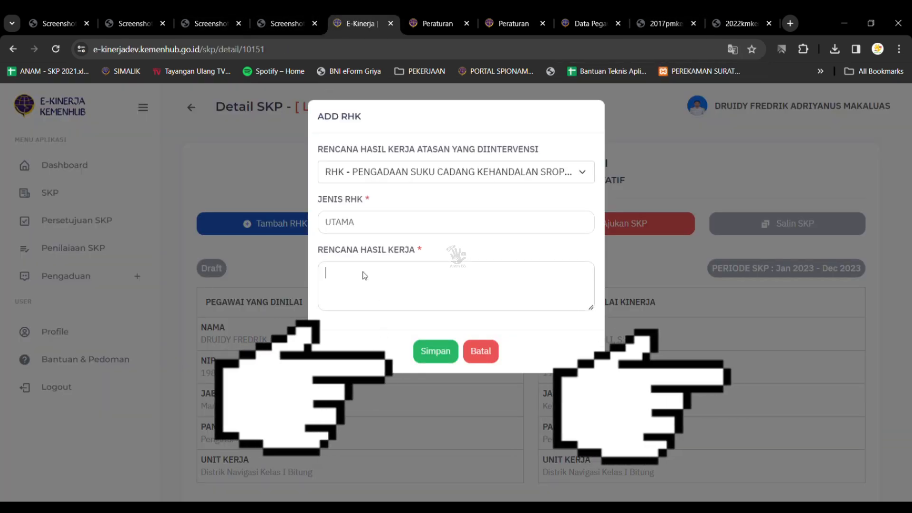
type("Membuat pelaporan hasil pemantauan V essel Traffic Service;")
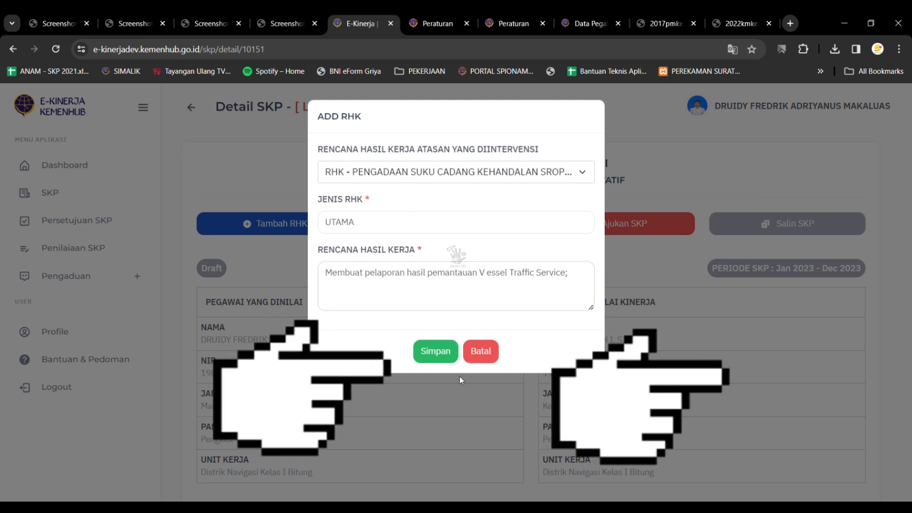
key("BackSpace")
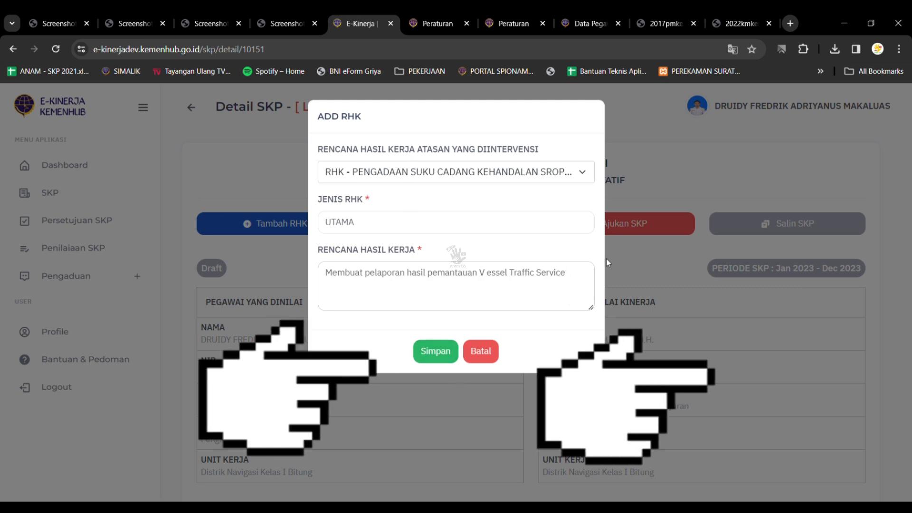
left_click(432, 352)
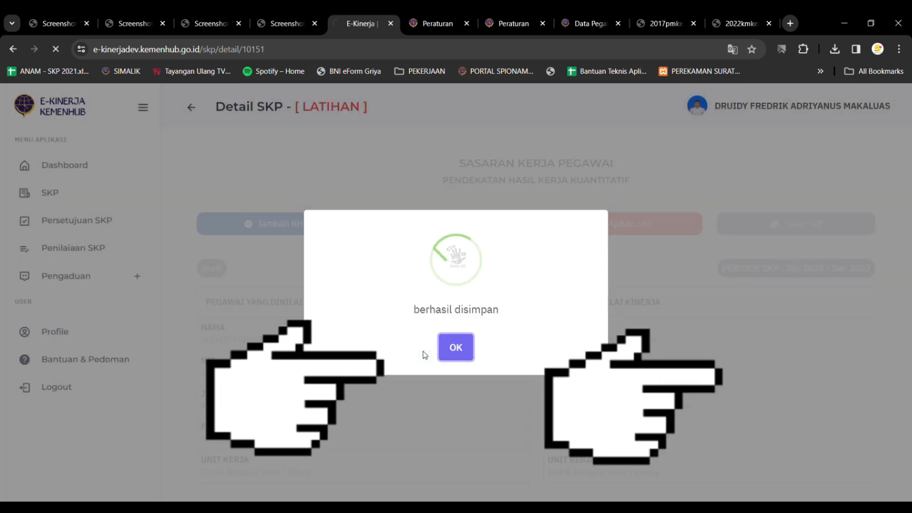
Scroll through the Hasil Kerja table to review the saved RHKs and the TAMBAHAN section.
scroll(495, 340, "down", 10)
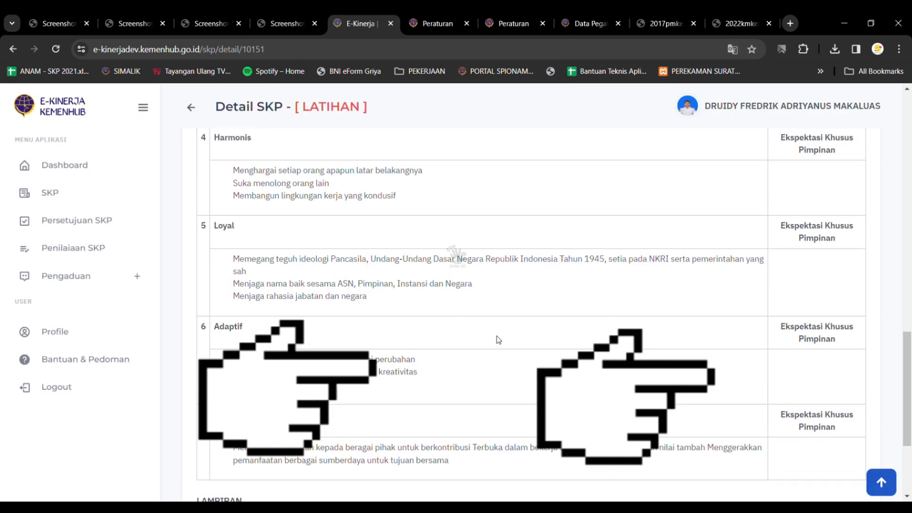
scroll(497, 339, "up", 10)
scroll(498, 339, "down", 1)
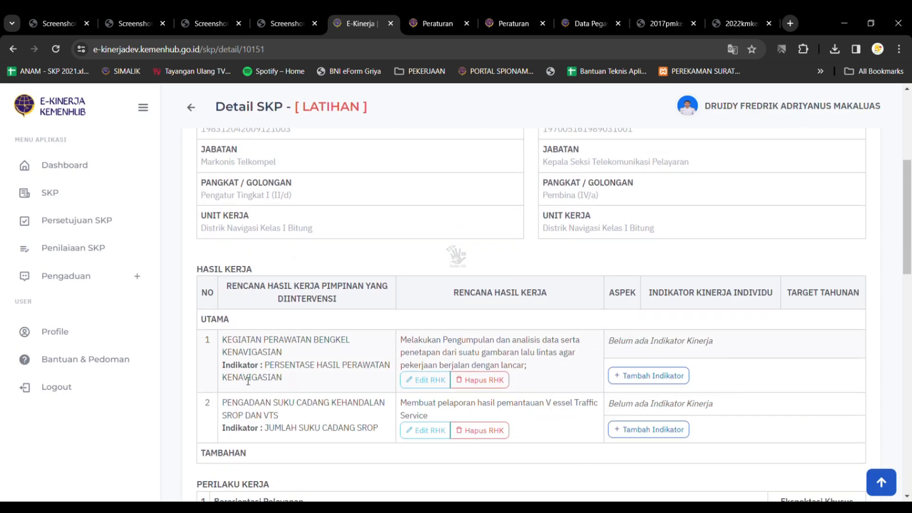
double_click(225, 458)
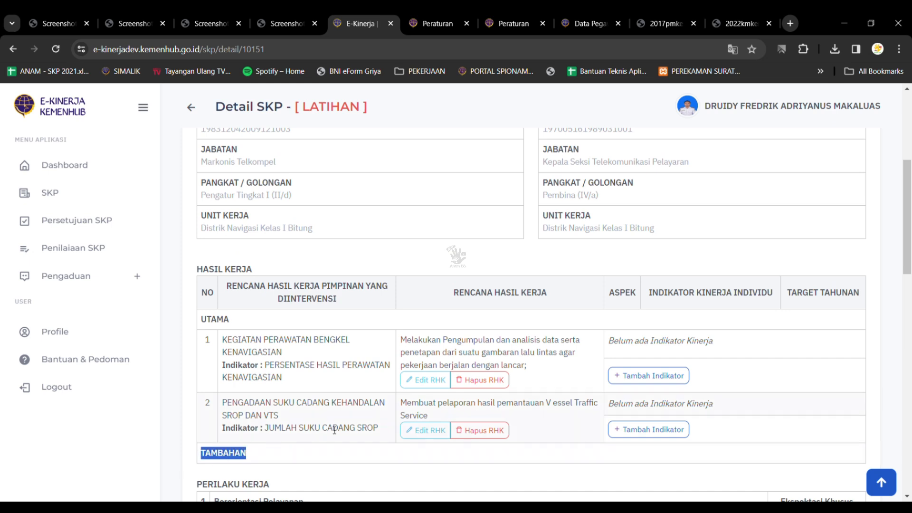
scroll(340, 375, "down", 2)
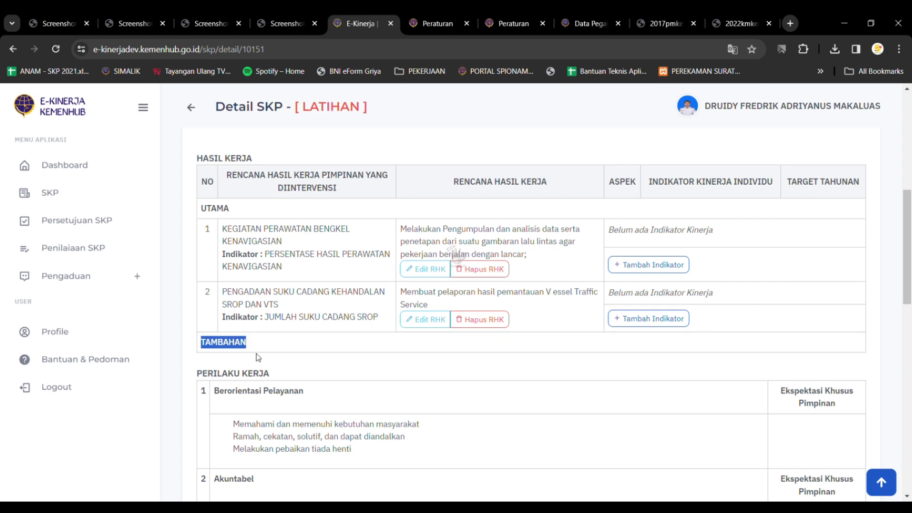
scroll(255, 353, "up", 7)
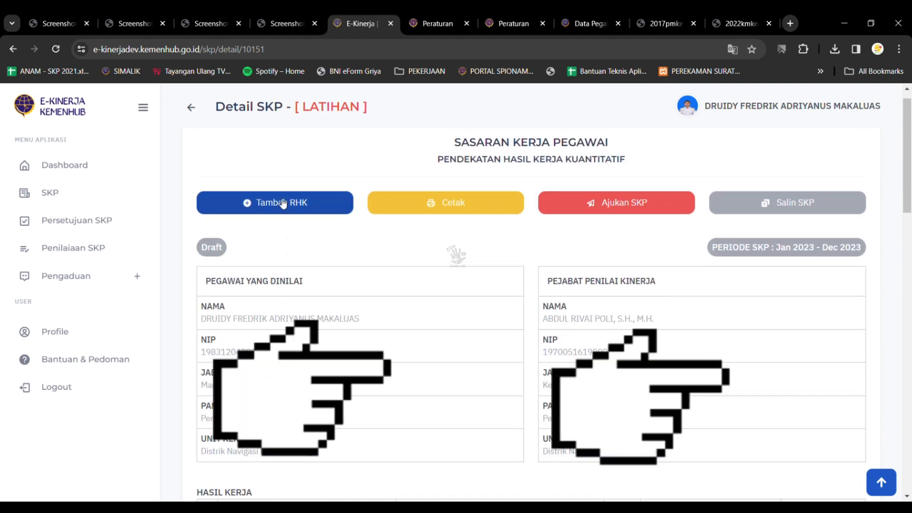
Start another RHK with no superior RHK chosen and type TAMBAHAN.
left_click(283, 203)
left_click(432, 172)
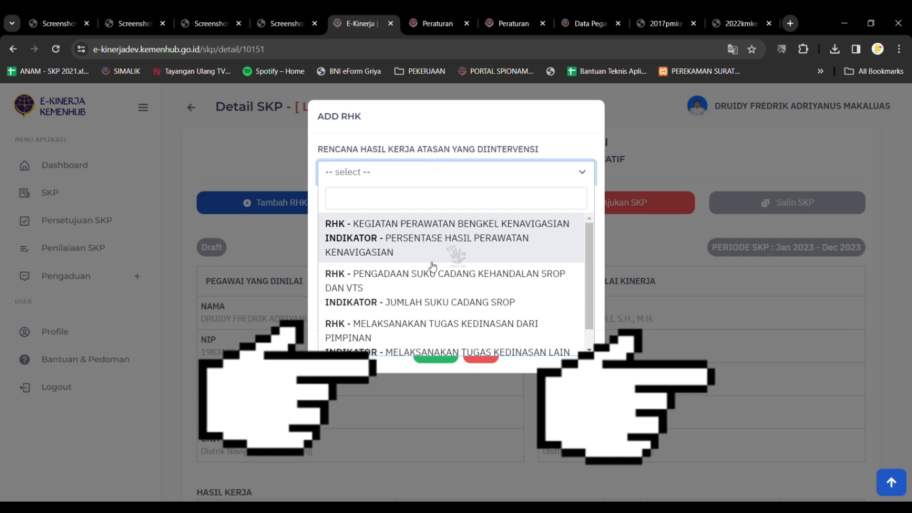
scroll(455, 285, "down", 1)
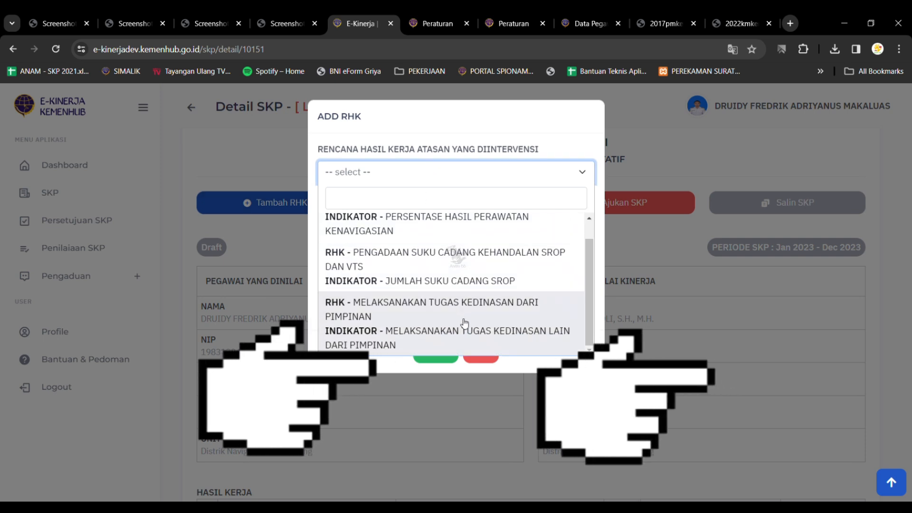
left_click(377, 371)
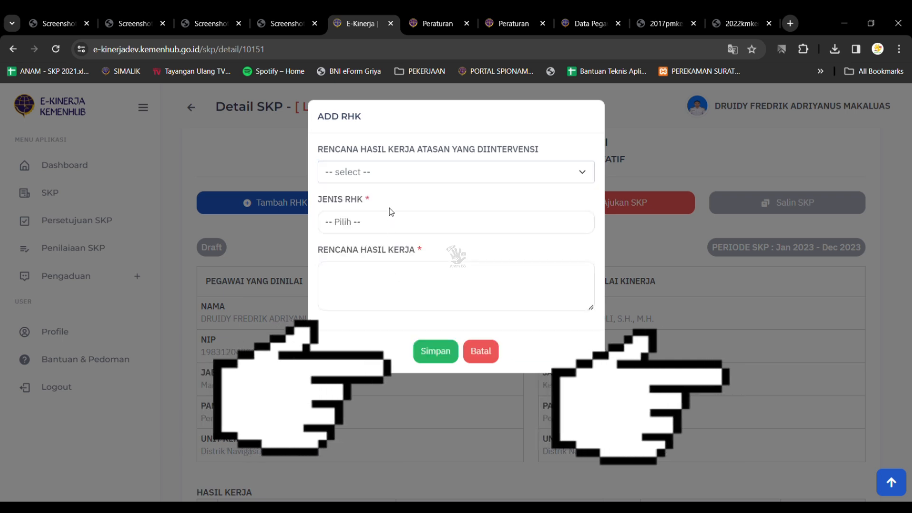
left_click(389, 223)
left_click(386, 268)
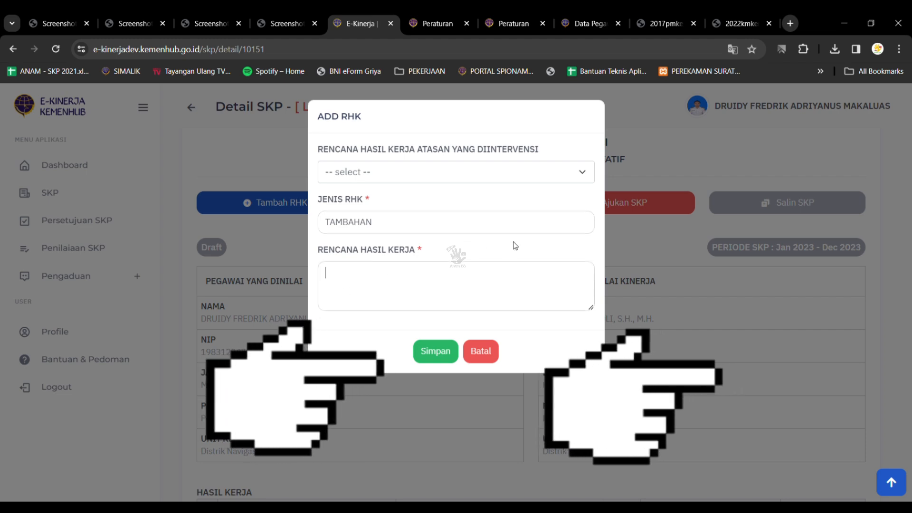
left_click(665, 23)
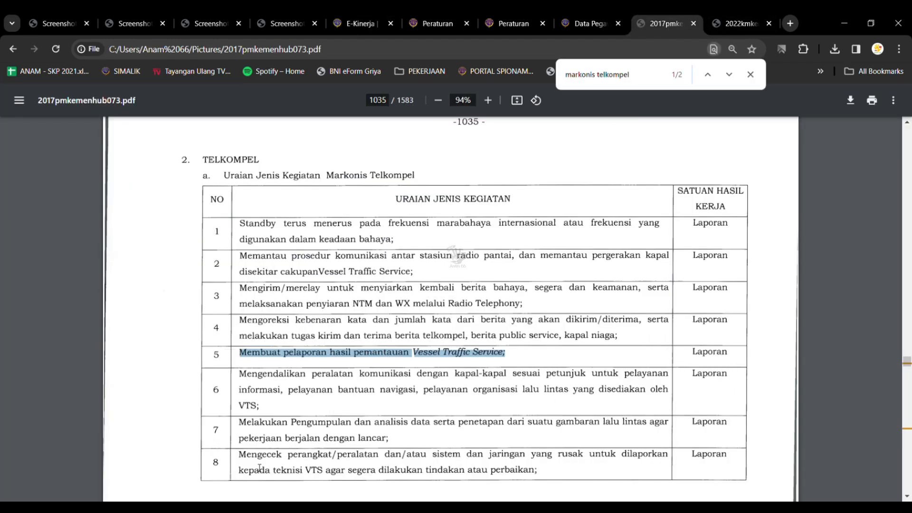
Copy row 13's activity 'Melaksanakan tugas kedinasan lain yang diberikan oleh pimpinan.' from regulation page 1036.
scroll(260, 468, "down", 5)
scroll(259, 468, "down", 4)
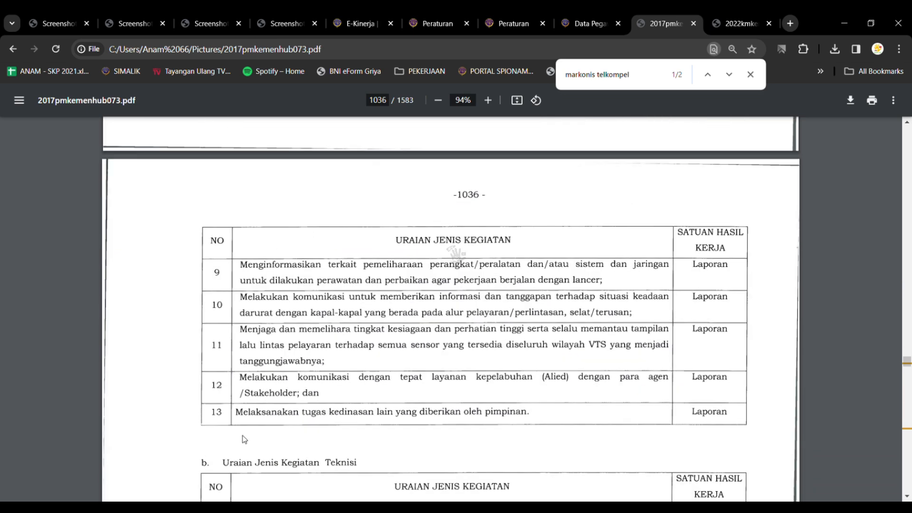
left_click_drag(474, 428, 533, 419)
key("ctrl+c")
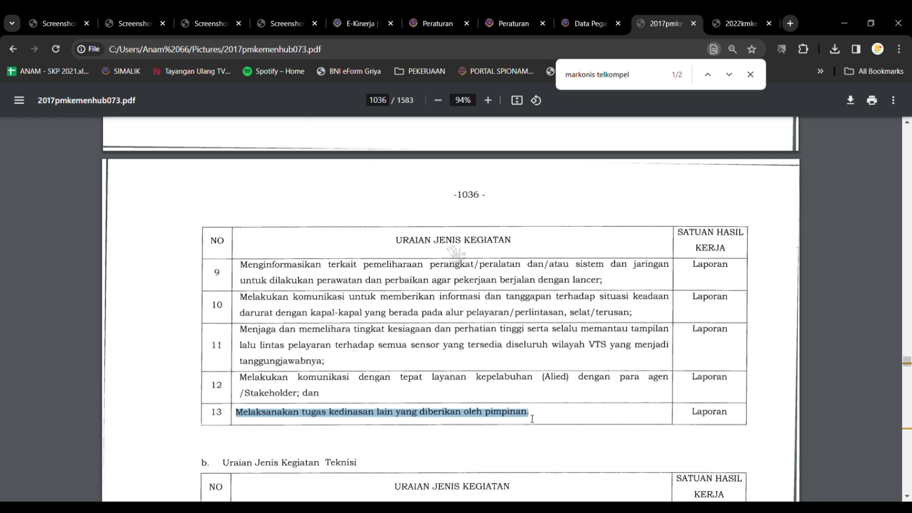
left_click(361, 23)
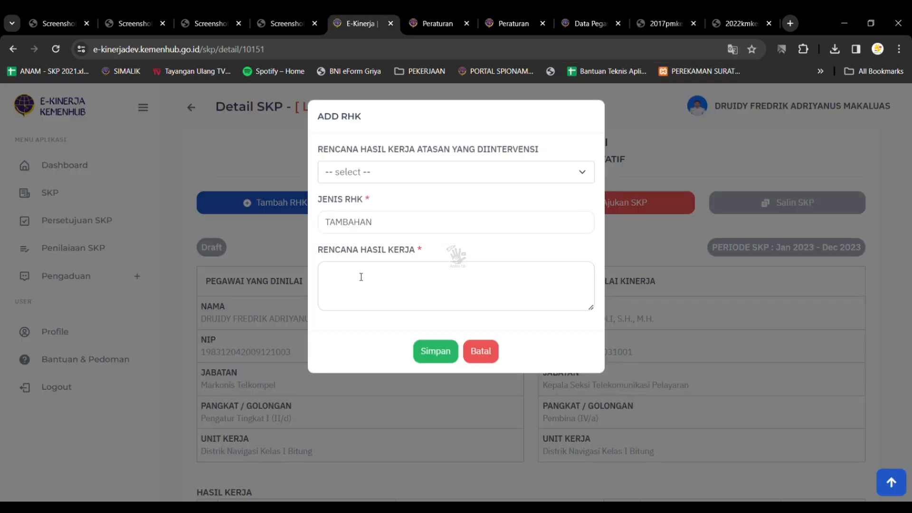
Paste 'Melaksanakan tugas kedinasan lain yang diberikan oleh pimpinan' as the plan and link superior RHK Melaksanakan Tugas Kedinasan dari Pimpinan.
key("ctrl+v")
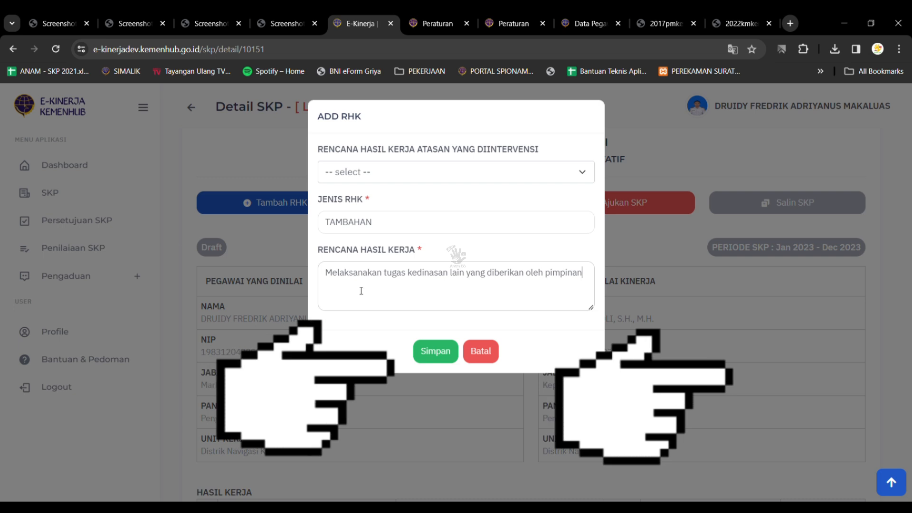
left_click(399, 175)
scroll(433, 299, "down", 1)
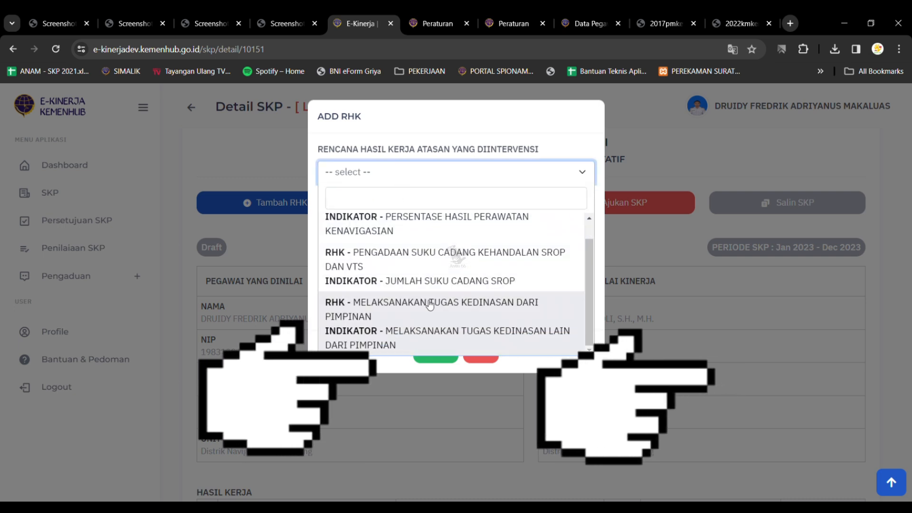
left_click(393, 312)
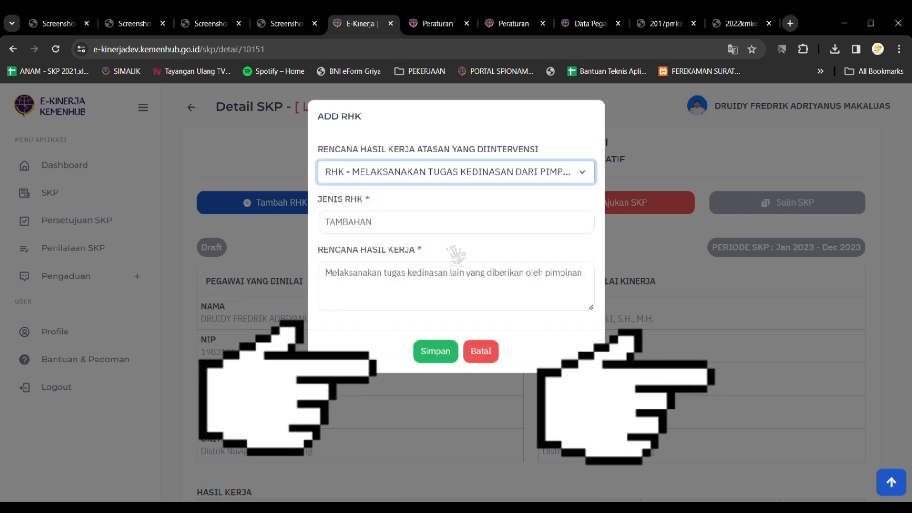
Reopen the RHK form and choose superior RHK Kegiatan Perawatan Bengkel Kenavigasian instead.
left_click(386, 173)
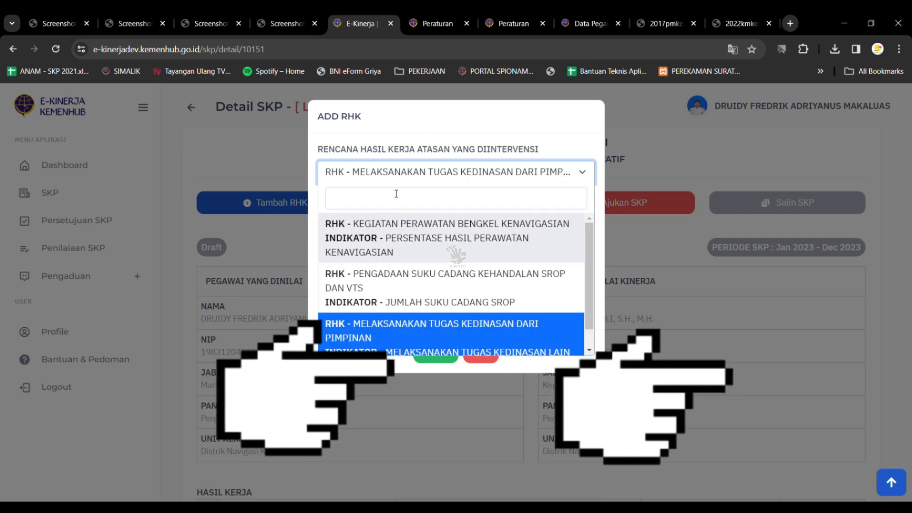
left_click(456, 354)
left_click(481, 357)
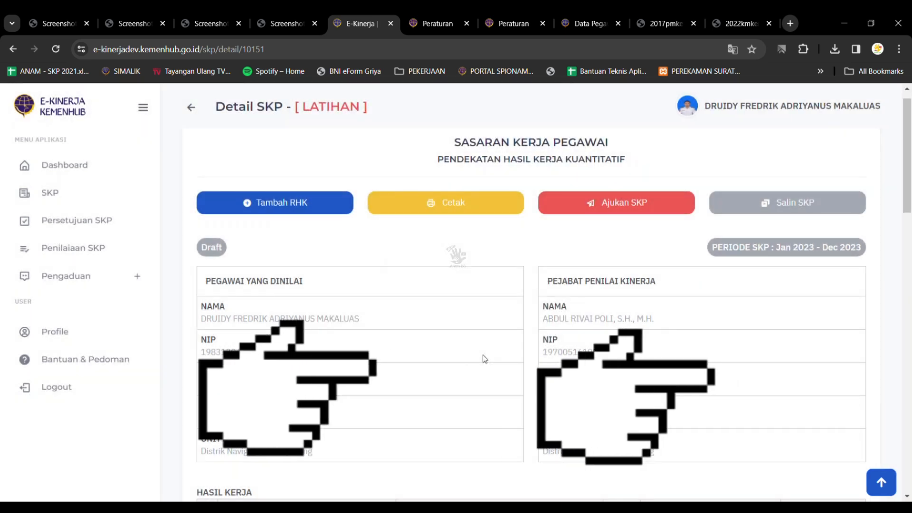
left_click(290, 204)
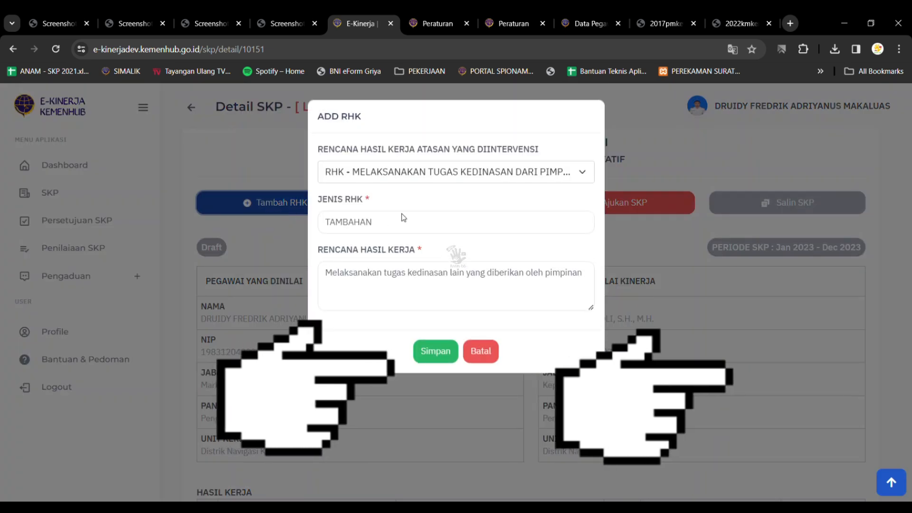
left_click(493, 173)
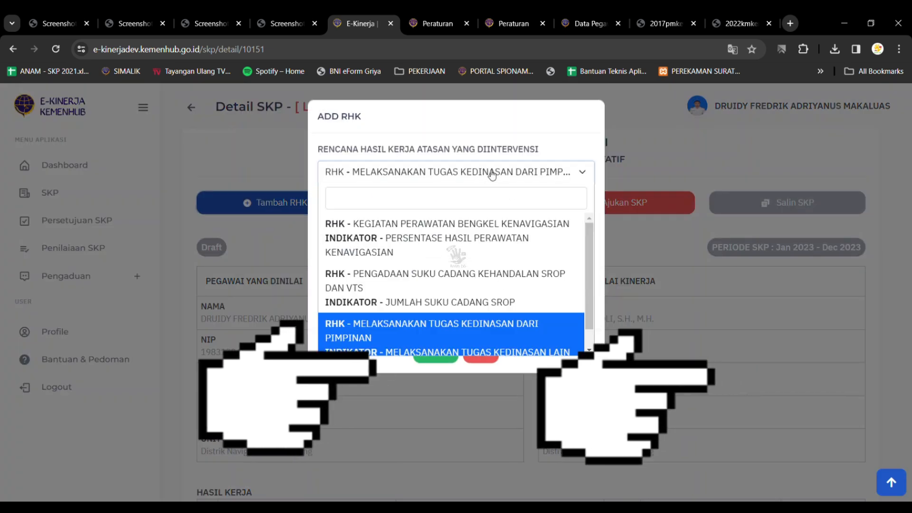
scroll(477, 304, "down", 1)
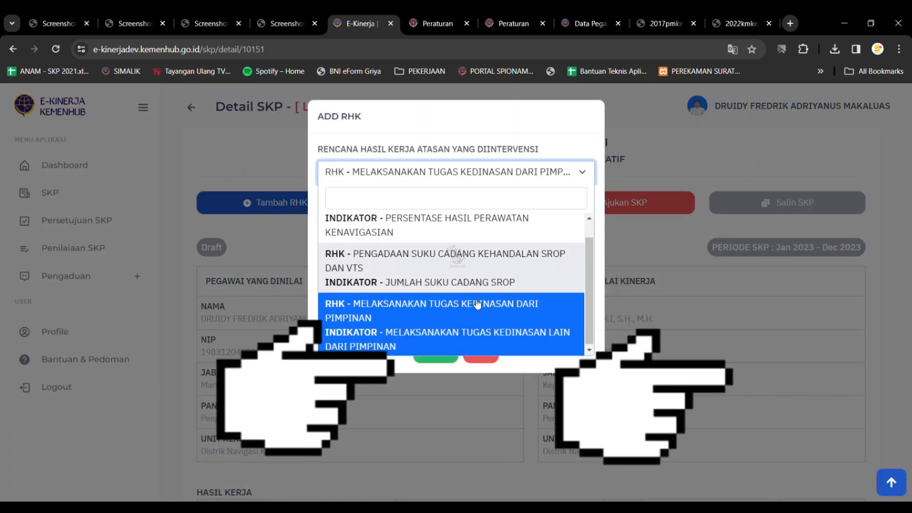
left_click(489, 237)
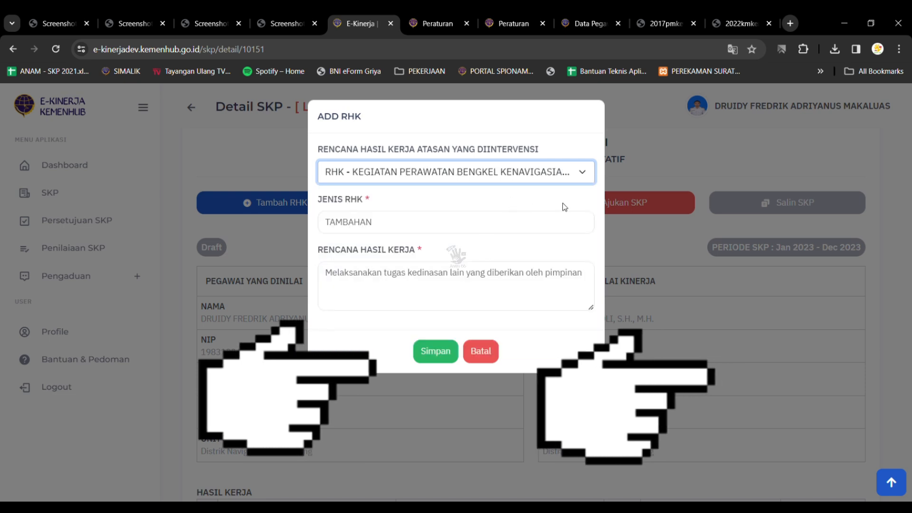
Cancel the unfinished RHK form and reopen the 2023 SKP's Detail SKP page from the SKP list.
left_click(480, 351)
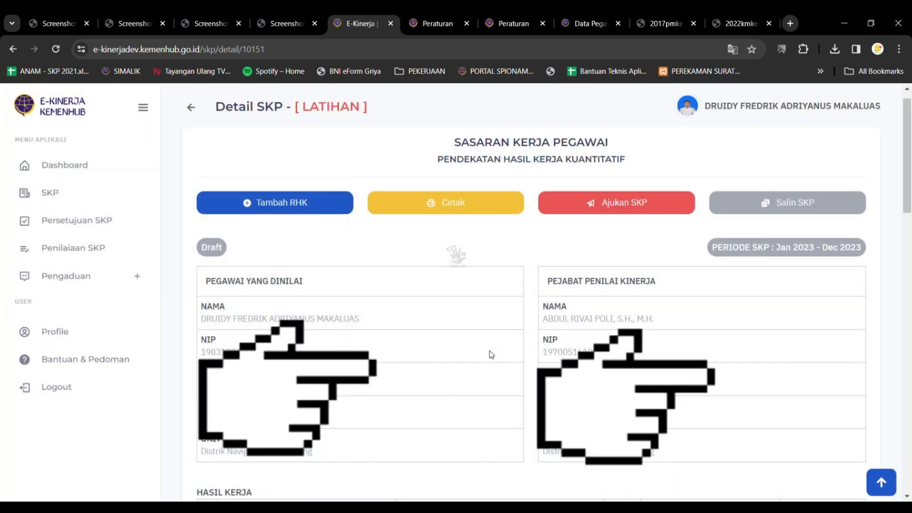
left_click(90, 194)
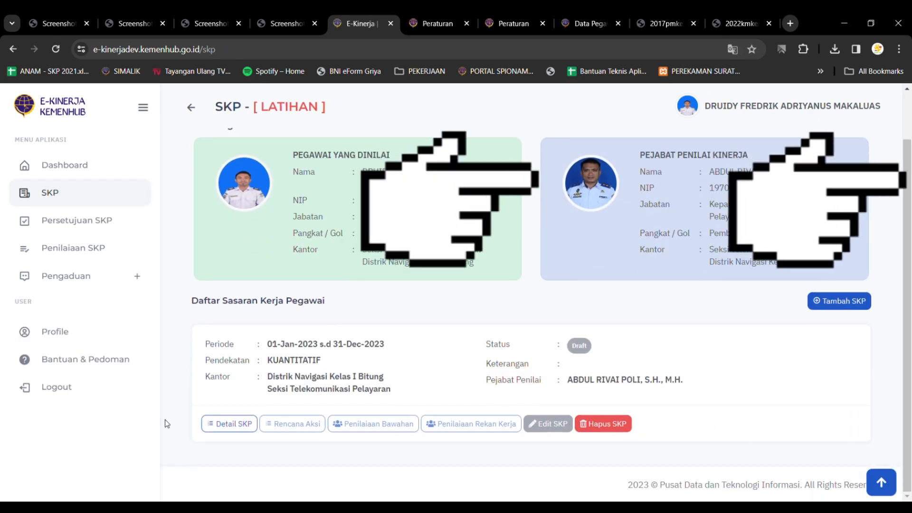
left_click(218, 425)
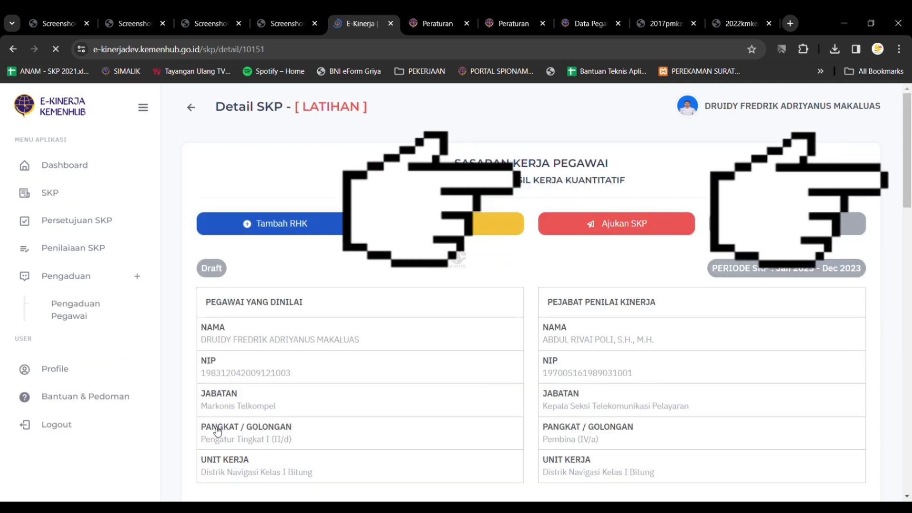
scroll(536, 367, "down", 10)
scroll(538, 368, "up", 8)
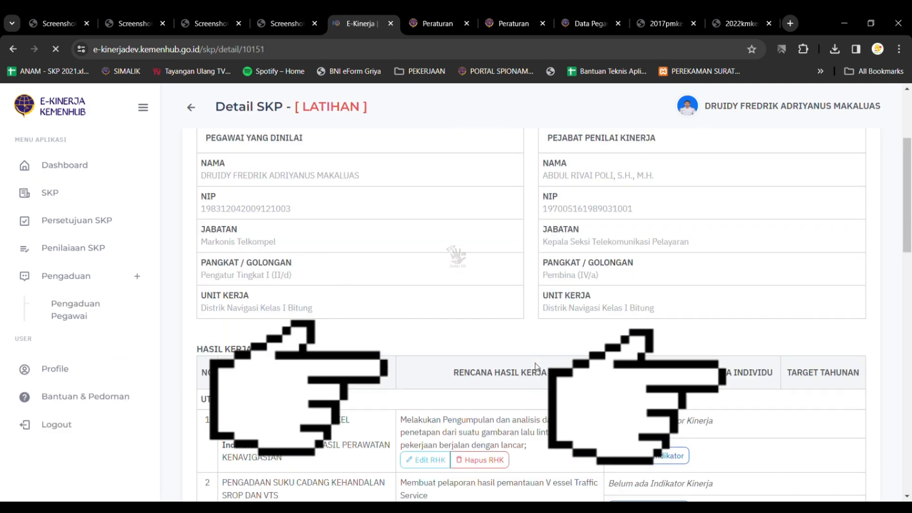
scroll(536, 366, "down", 3)
scroll(535, 363, "up", 4)
scroll(411, 218, "up", 3)
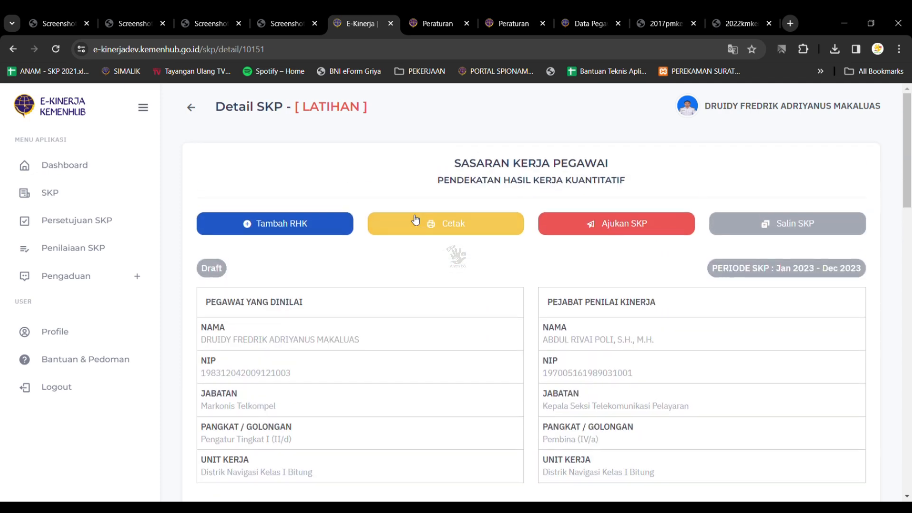
Save a TAMBAHAN RHK 'Melaksanakan tugas kedinasan lain yang diberikan oleh pimpinan' with no superior RHK.
left_click(305, 225)
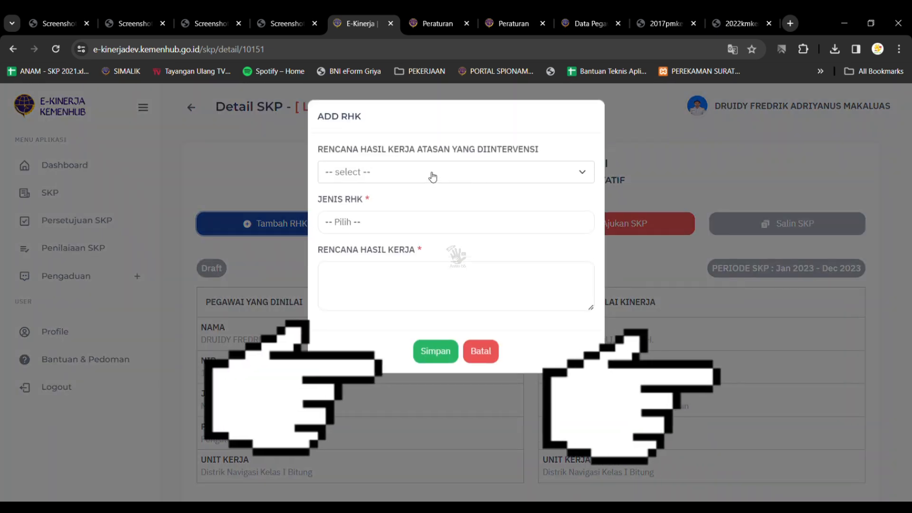
left_click(432, 176)
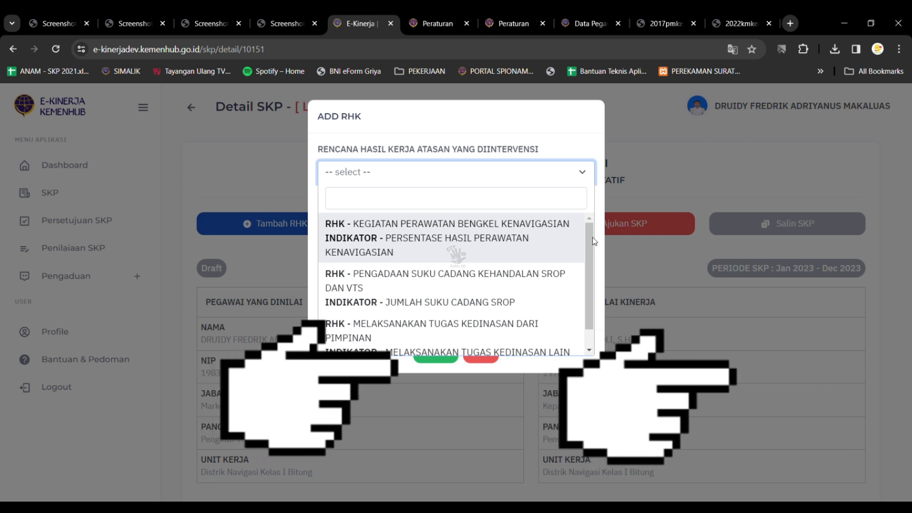
scroll(594, 242, "down", 1)
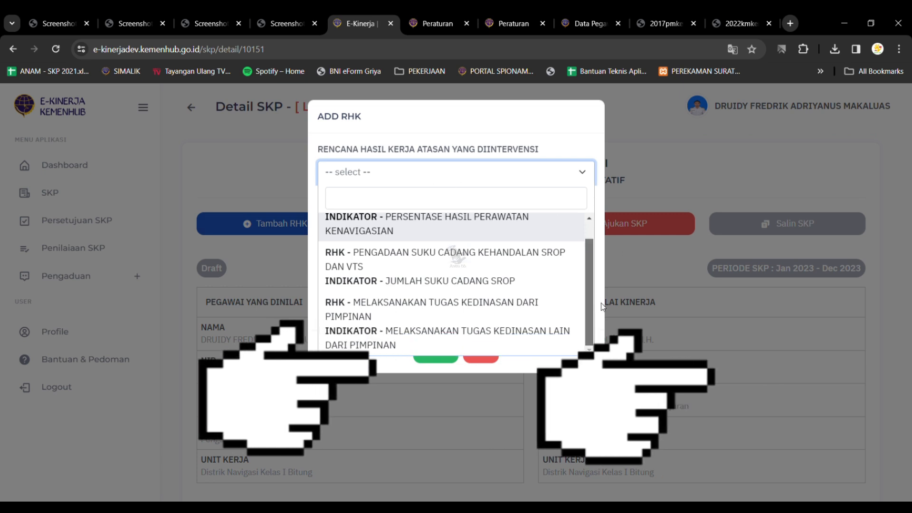
left_click(578, 114)
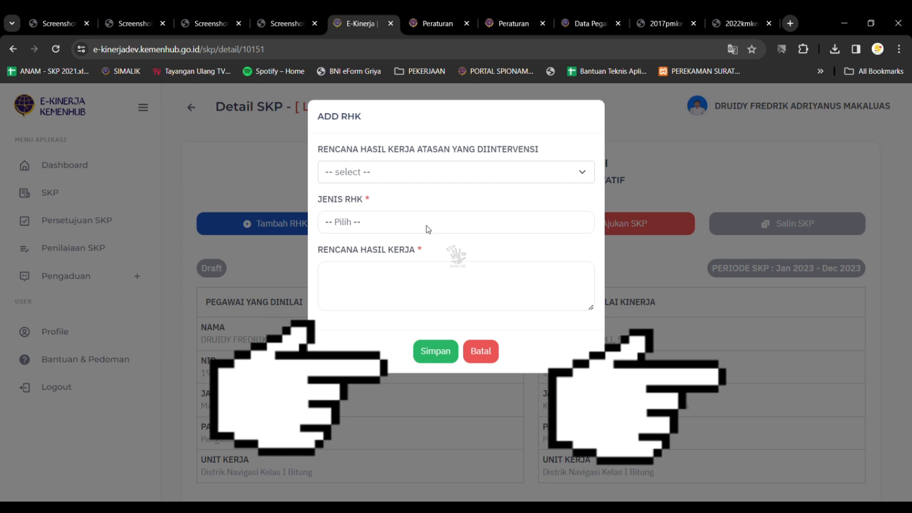
left_click(409, 268)
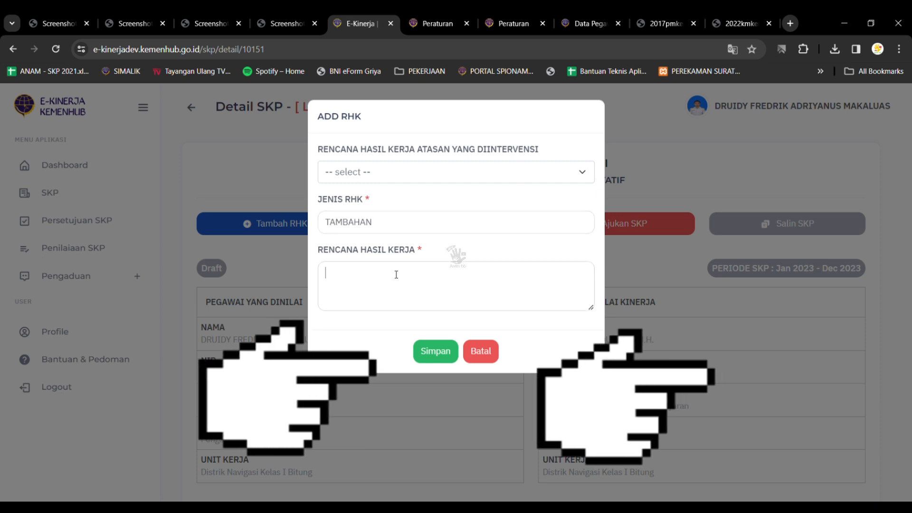
type("Melaksanakan tugas kedinasan lain yang diberikan oleh pimpinan.")
key("BackSpace")
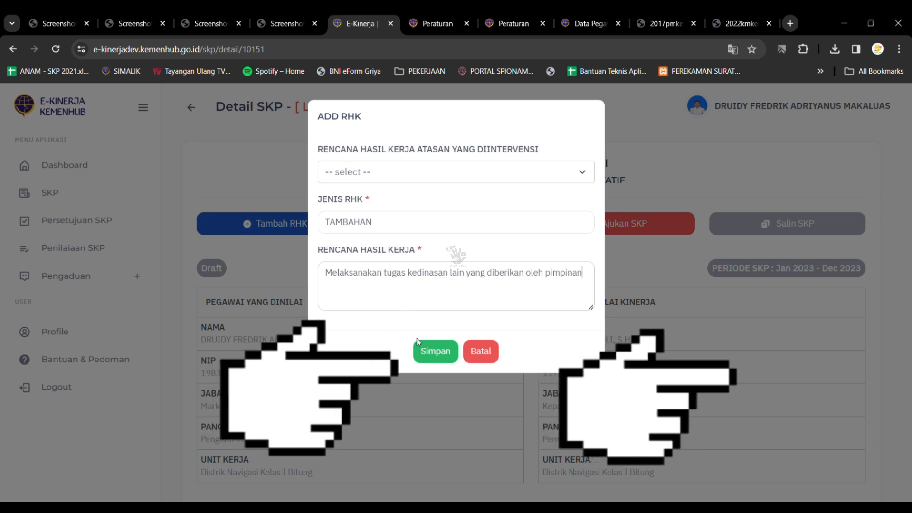
left_click(434, 351)
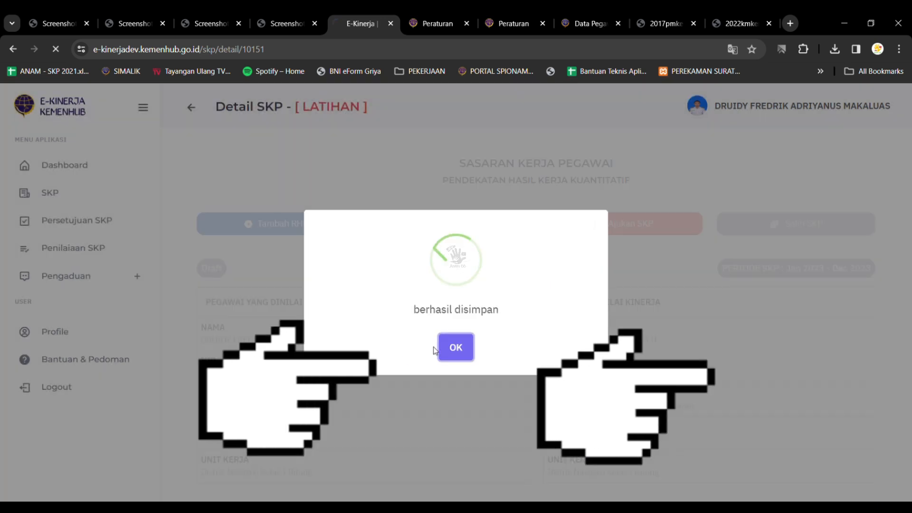
left_click(464, 349)
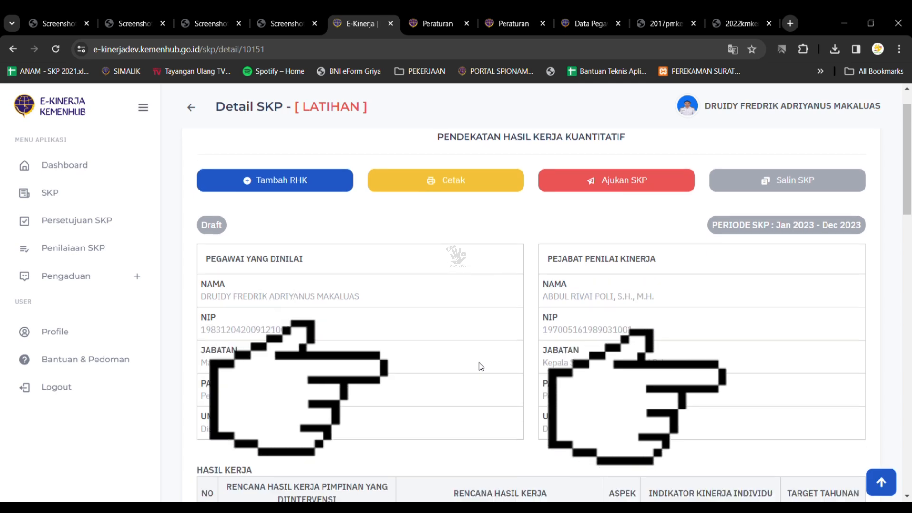
scroll(481, 366, "down", 15)
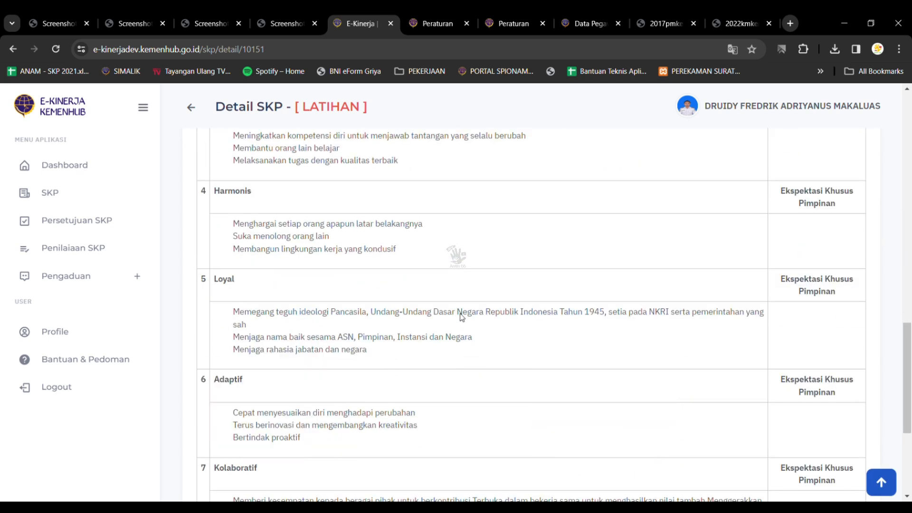
scroll(461, 316, "up", 15)
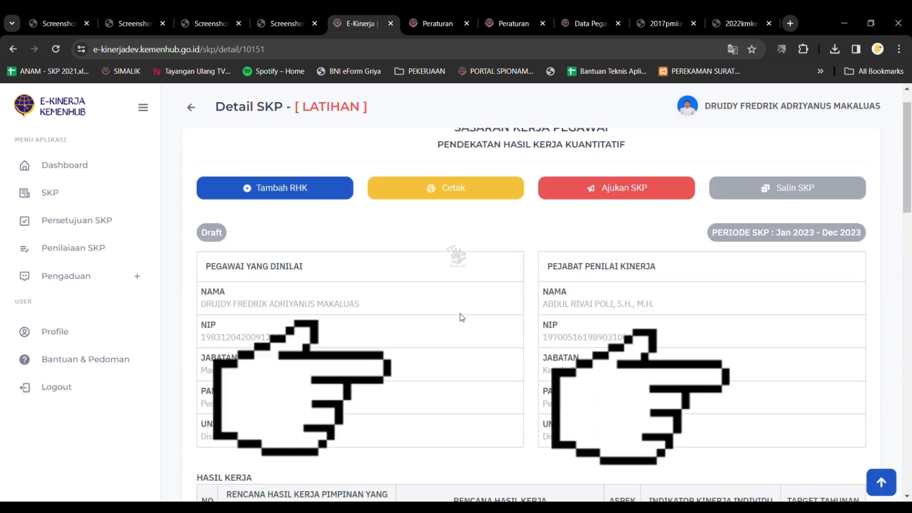
scroll(461, 316, "down", 5)
scroll(461, 316, "up", 3)
scroll(460, 315, "up", 2)
scroll(460, 316, "down", 2)
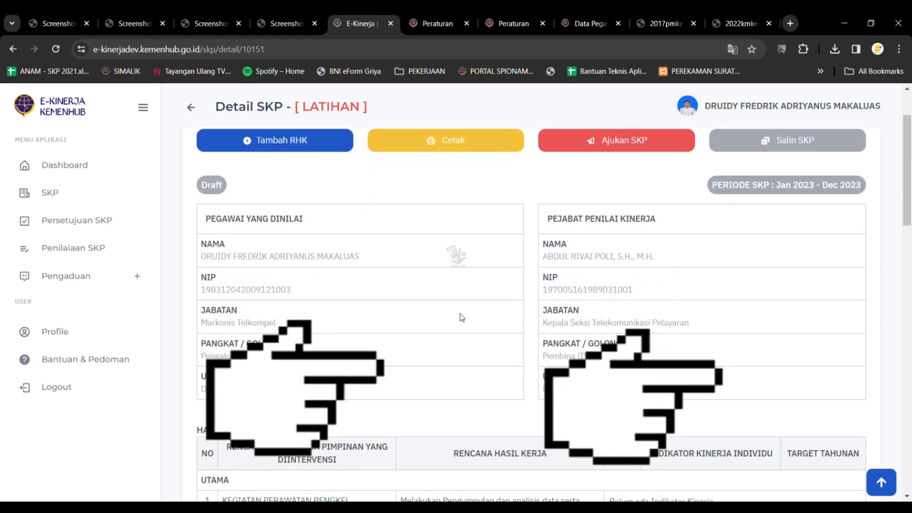
scroll(461, 316, "down", 7)
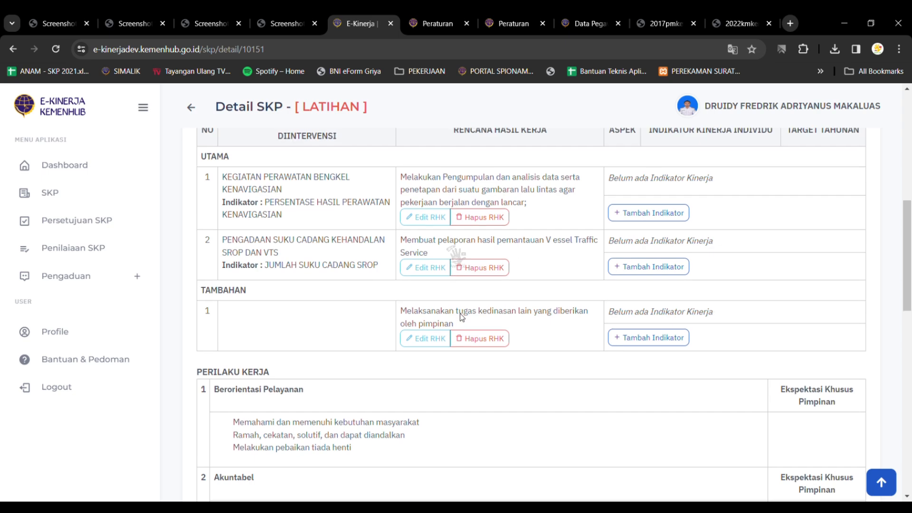
scroll(460, 317, "up", 1)
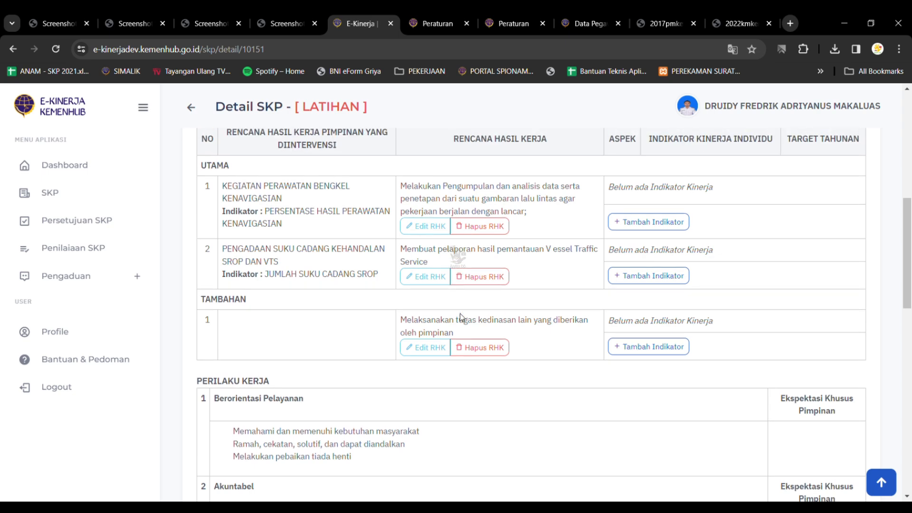
Add a KUALITAS indicator 'KUALITAS HASIL KERJA' with a 95% target to the Kegiatan Perawatan Bengkel Kenavigasian RHK.
left_click(649, 222)
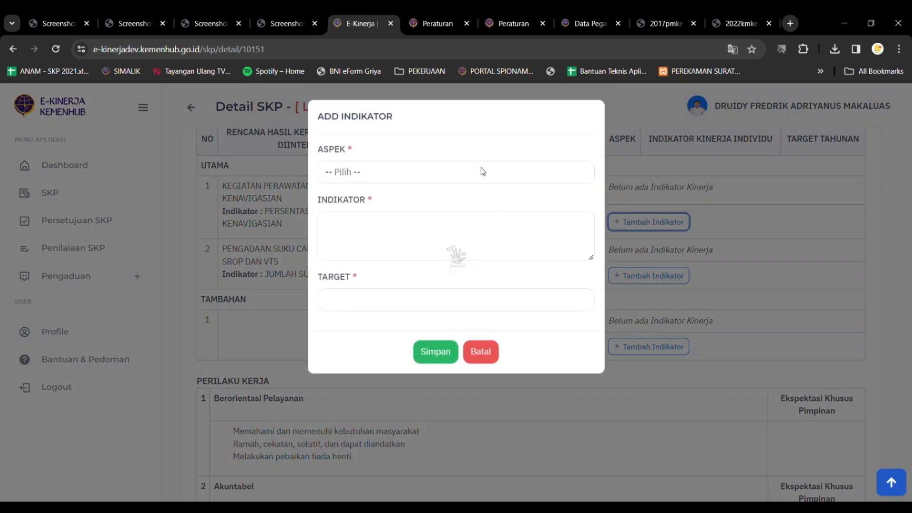
left_click(487, 183)
left_click(473, 206)
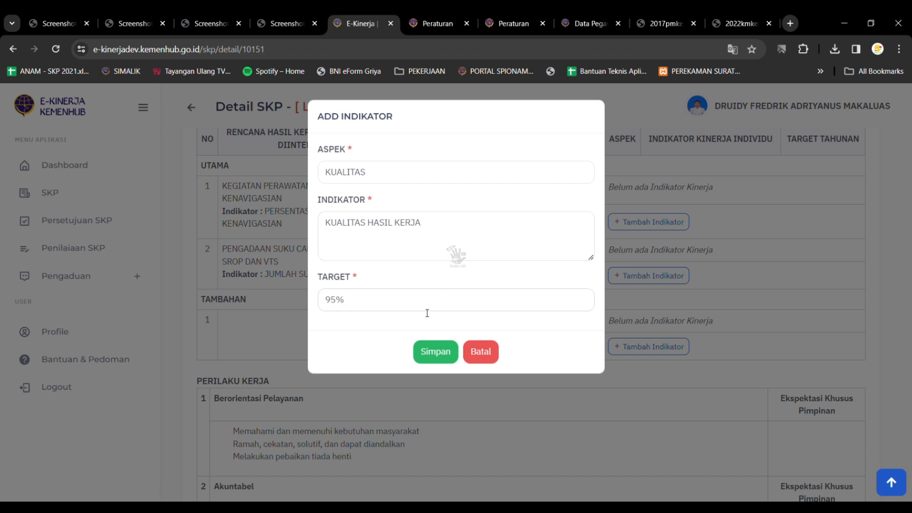
left_click(428, 357)
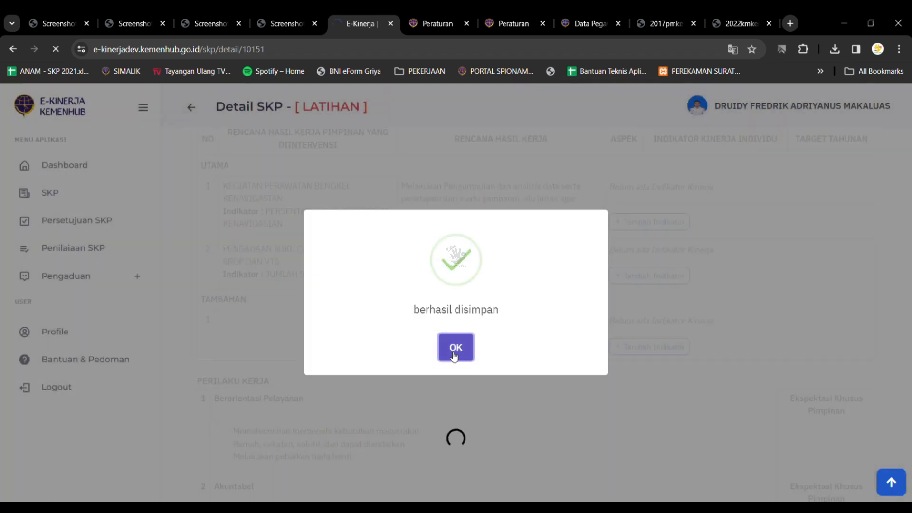
left_click(451, 355)
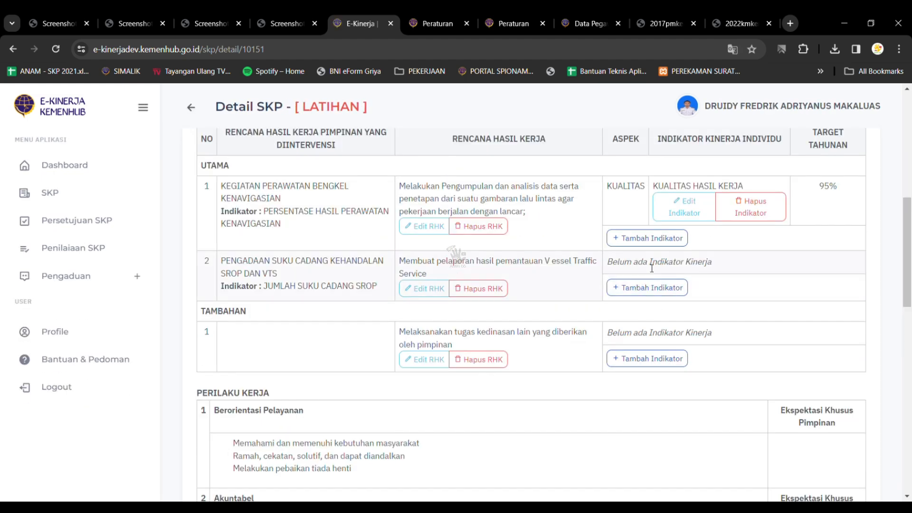
Add a KUANTITAS indicator 'LAPORAN' with a target of 12 to the first RHK.
left_click(637, 240)
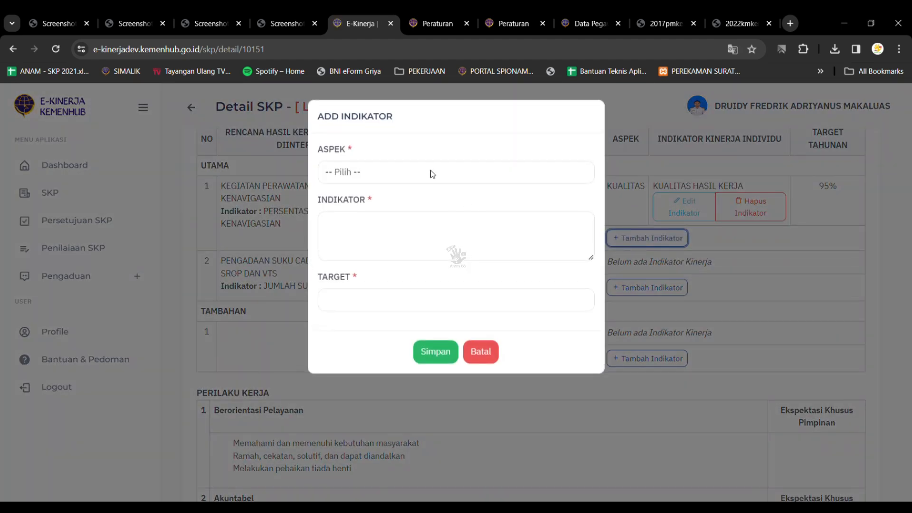
left_click(427, 218)
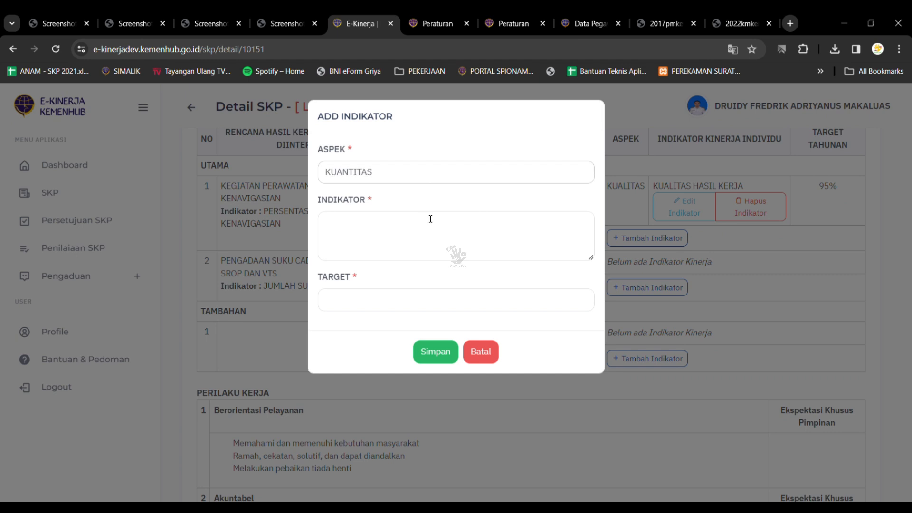
left_click(450, 257)
left_click(435, 352)
left_click(455, 343)
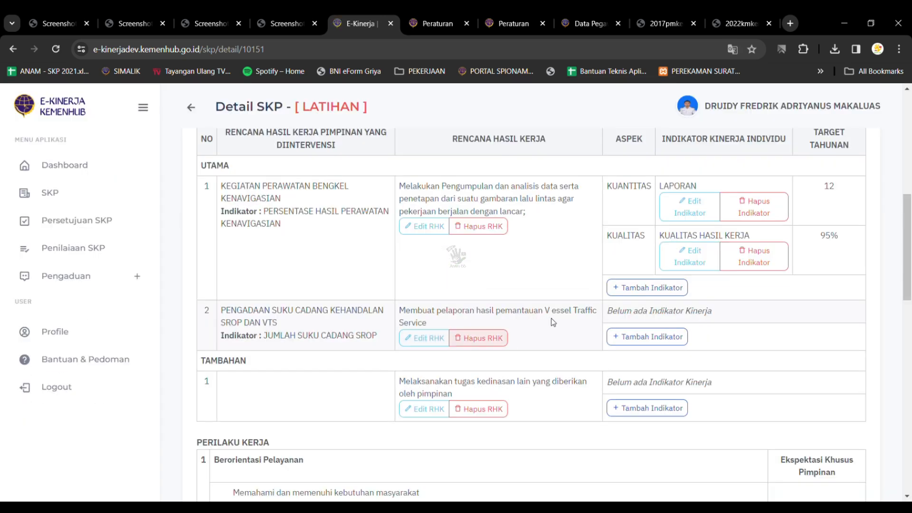
Add a WAKTU indicator 'LAMA MENGERJAKAN' targeting 10 BULAN to the first RHK.
left_click(647, 287)
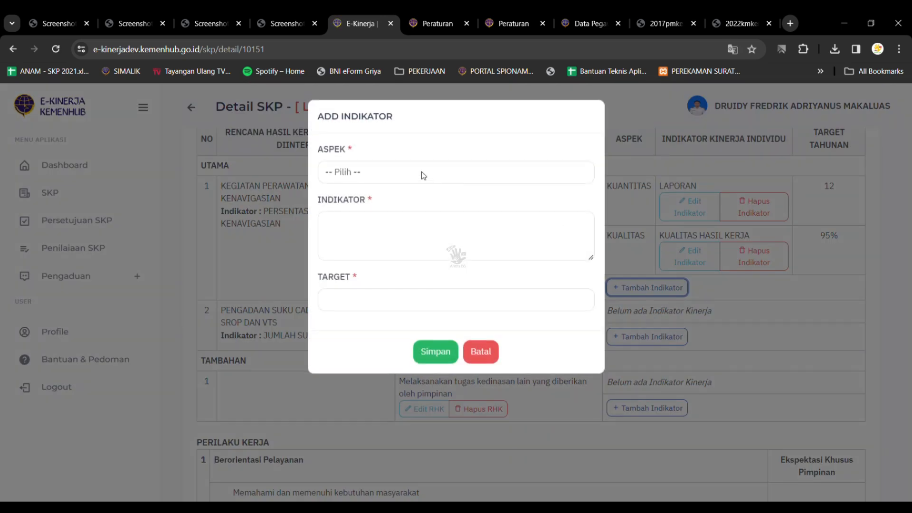
left_click(423, 226)
left_click(415, 238)
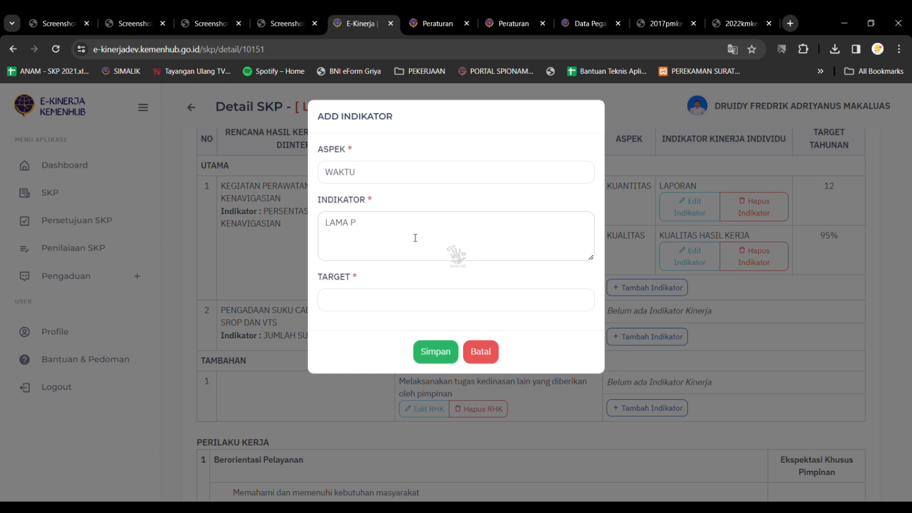
type("LAMA MENGERJAKAN")
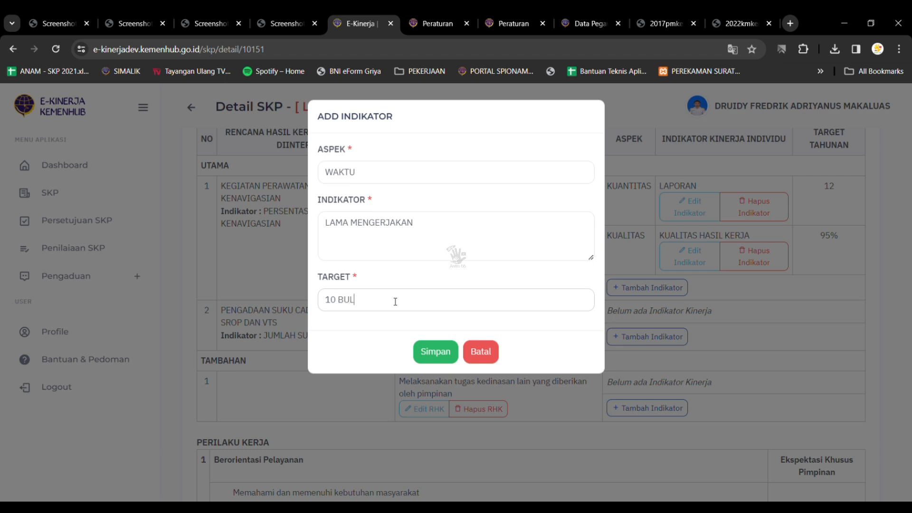
left_click(436, 356)
left_click(447, 359)
Add a BIAYA indicator with '-' as both indicator and target to the first RHK.
left_click(672, 335)
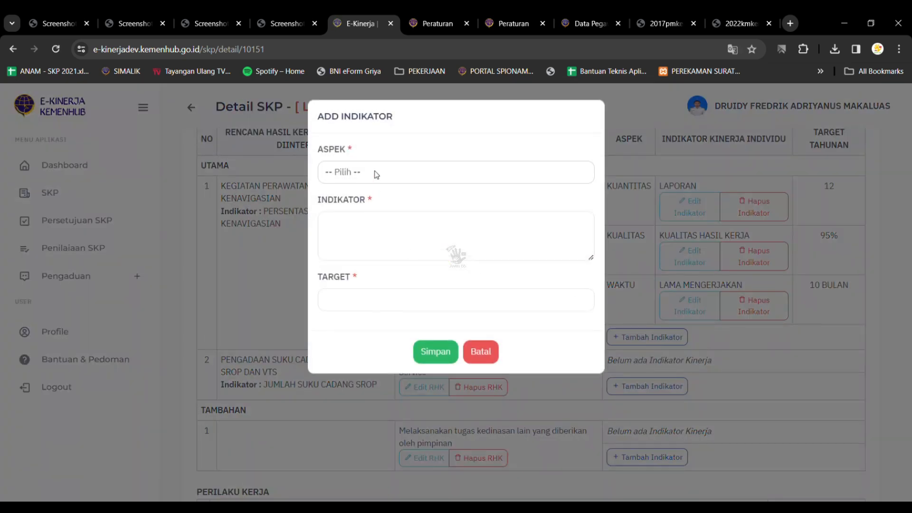
left_click(389, 253)
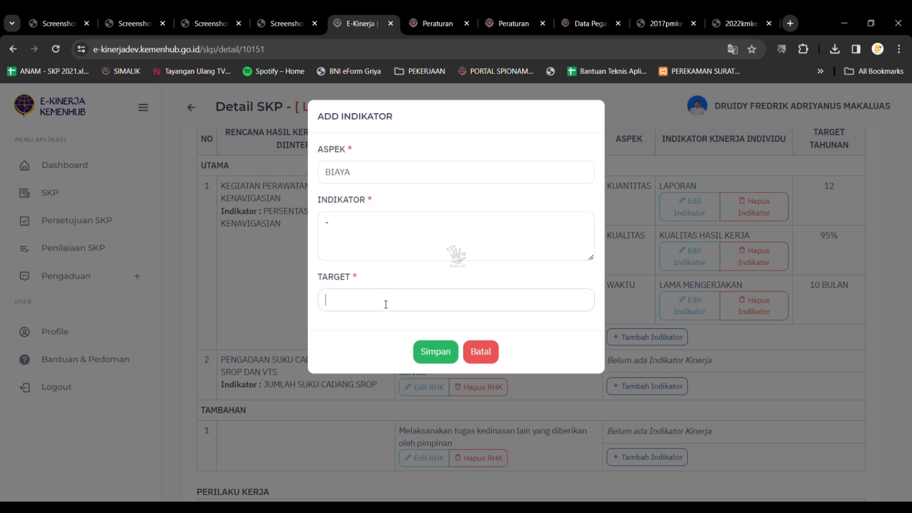
left_click(435, 352)
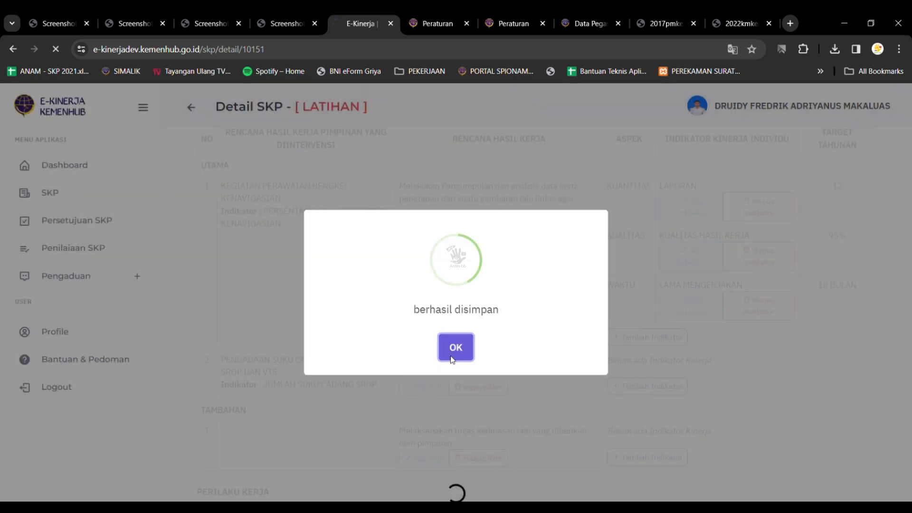
left_click(454, 358)
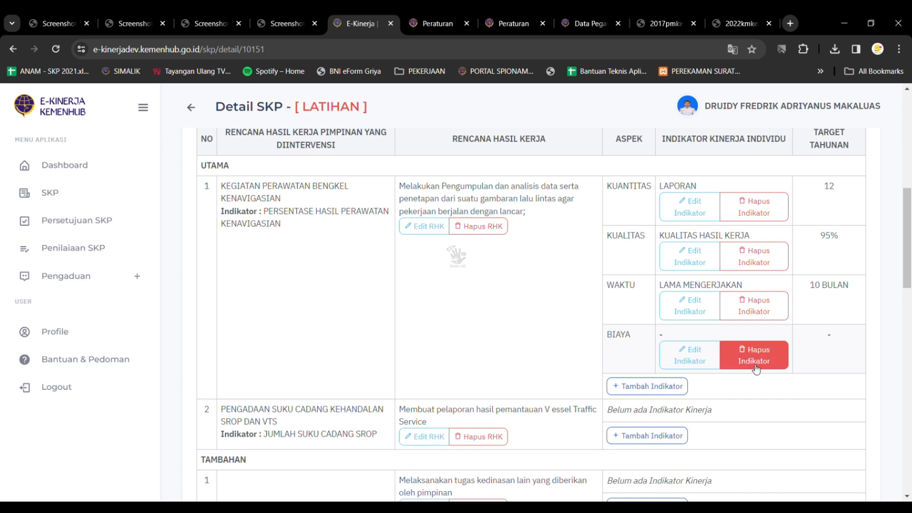
Remove the stray space in 'V essel' in the second RHK's Rencana Hasil Kerja and save it.
scroll(756, 366, "down", 3)
scroll(755, 366, "up", 5)
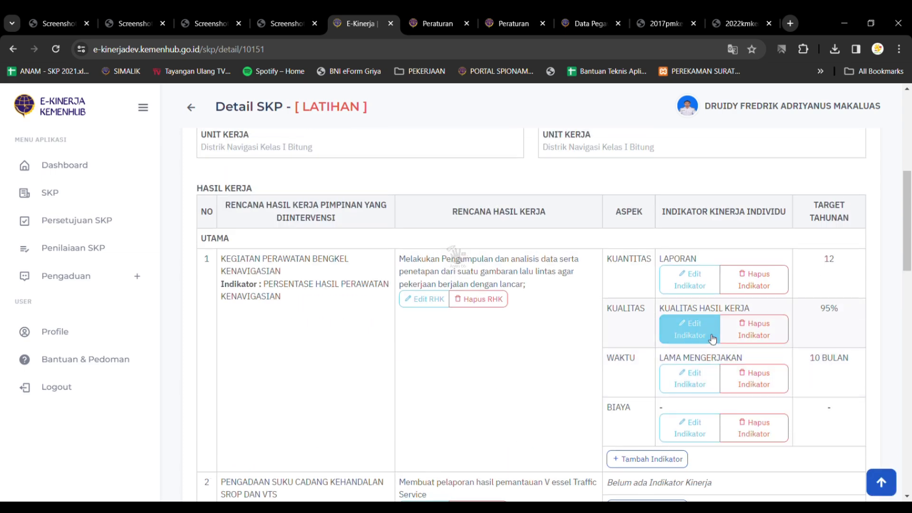
scroll(712, 339, "down", 2)
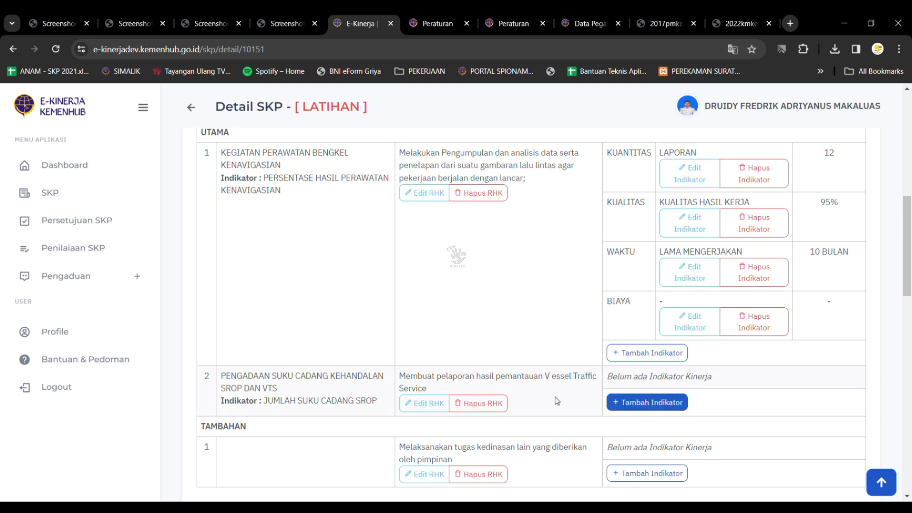
triple_click(519, 386)
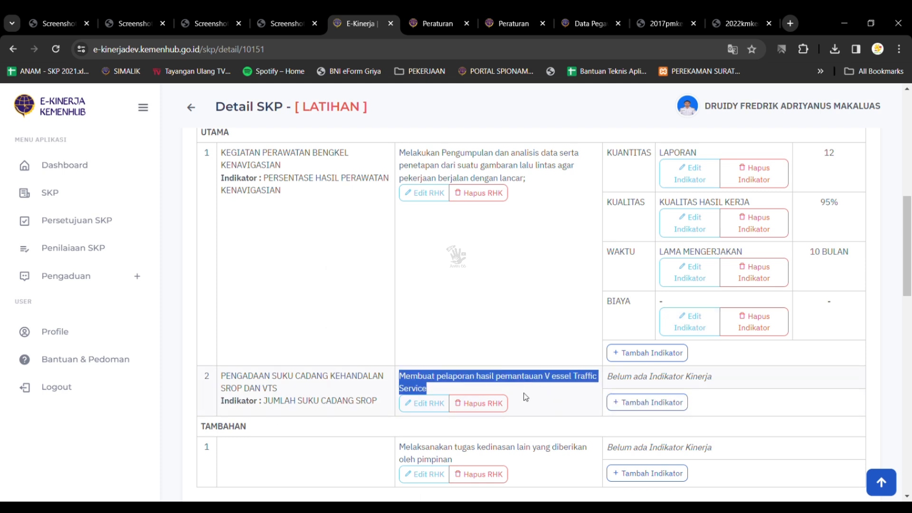
double_click(558, 377)
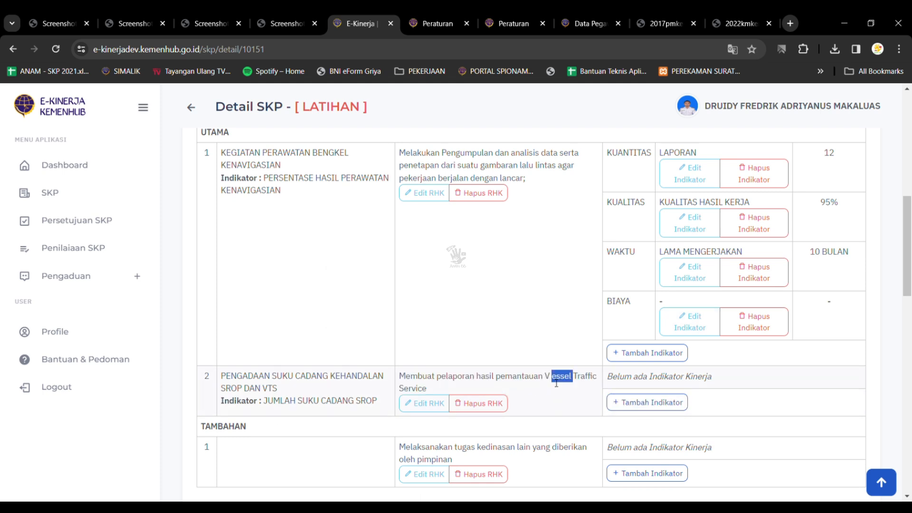
left_click(438, 405)
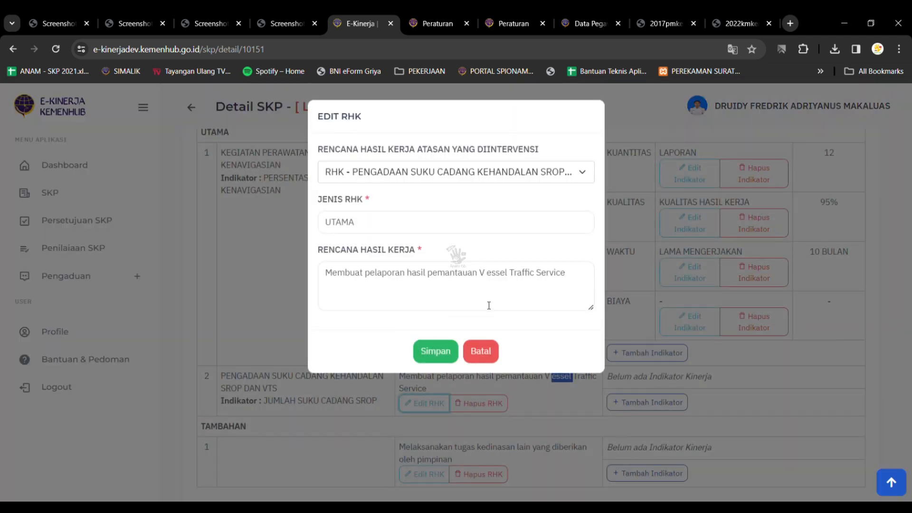
left_click(492, 276)
key("BackSpace")
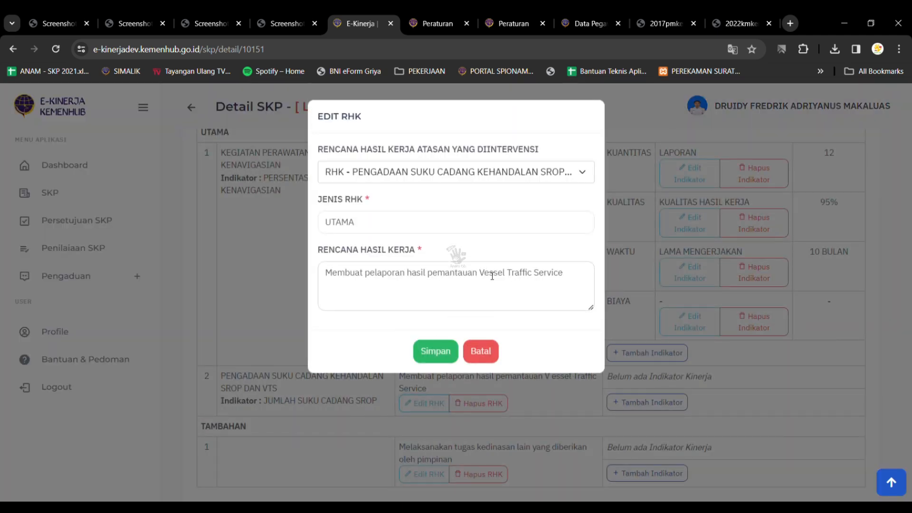
left_click(435, 350)
left_click(441, 348)
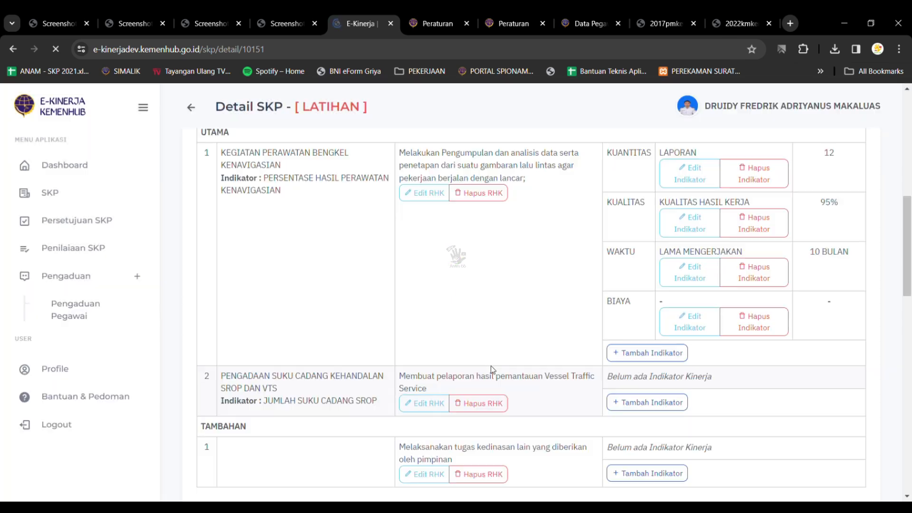
Add a KUALITAS indicator targeting 95% to the second RHK.
left_click(647, 403)
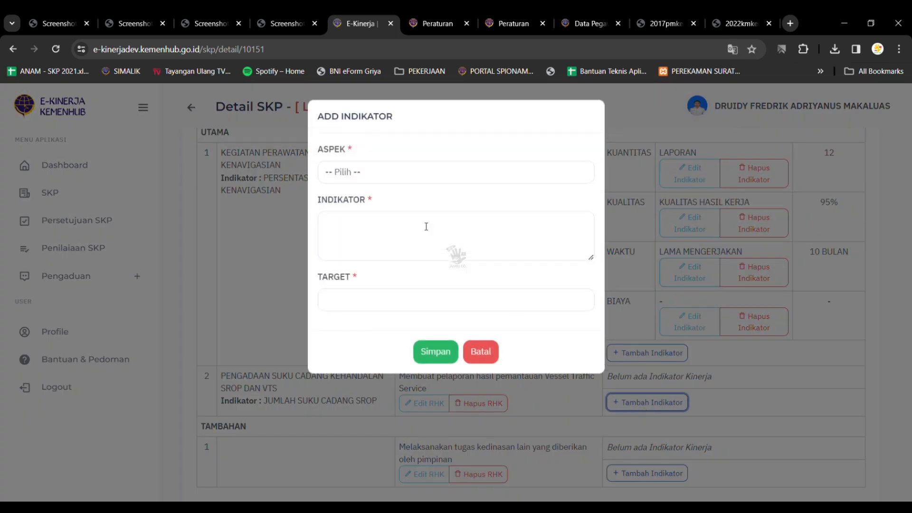
left_click(390, 179)
left_click(389, 205)
left_click(439, 246)
type("KUALITAS")
key("Tab")
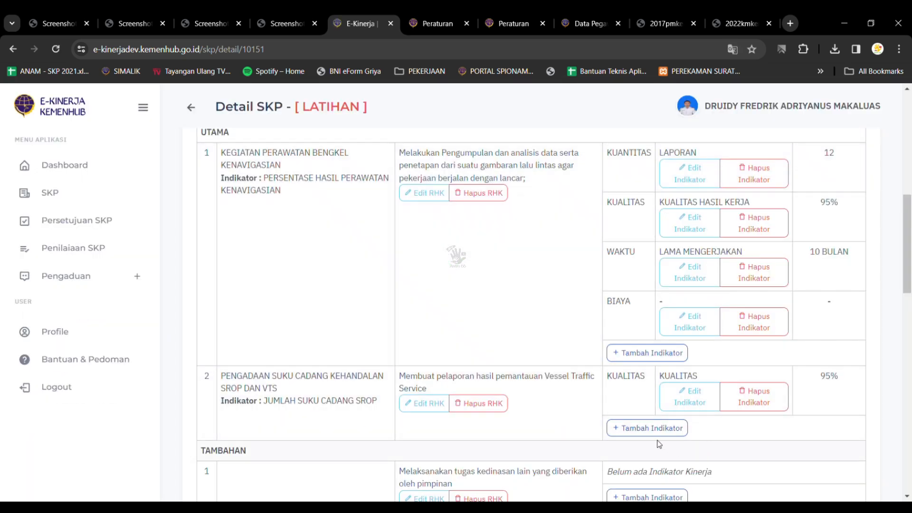
left_click(650, 428)
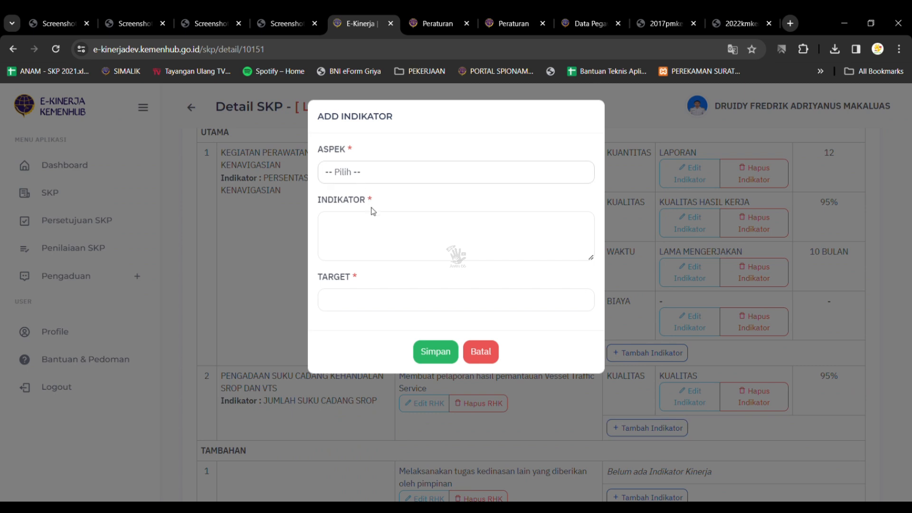
Add a KUANTITAS indicator targeting 10 to the second RHK.
type("KUANTIASTAS")
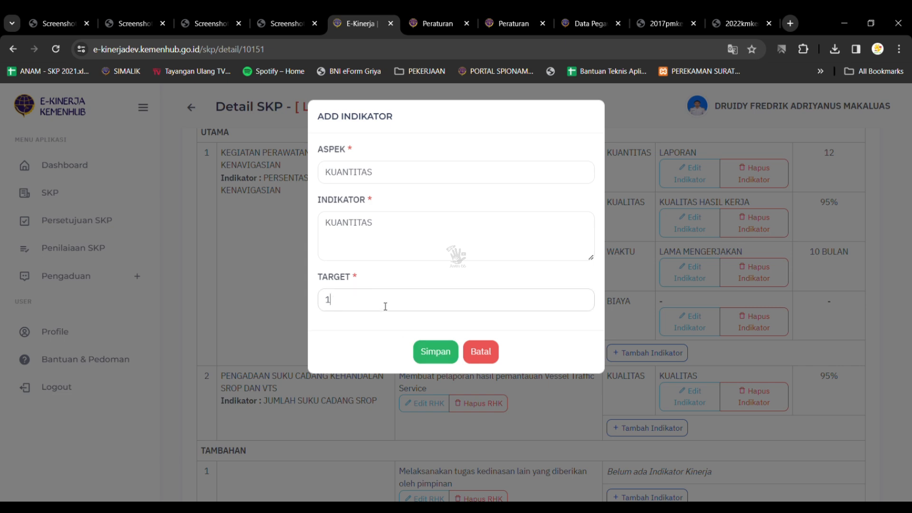
left_click(436, 352)
left_click(457, 347)
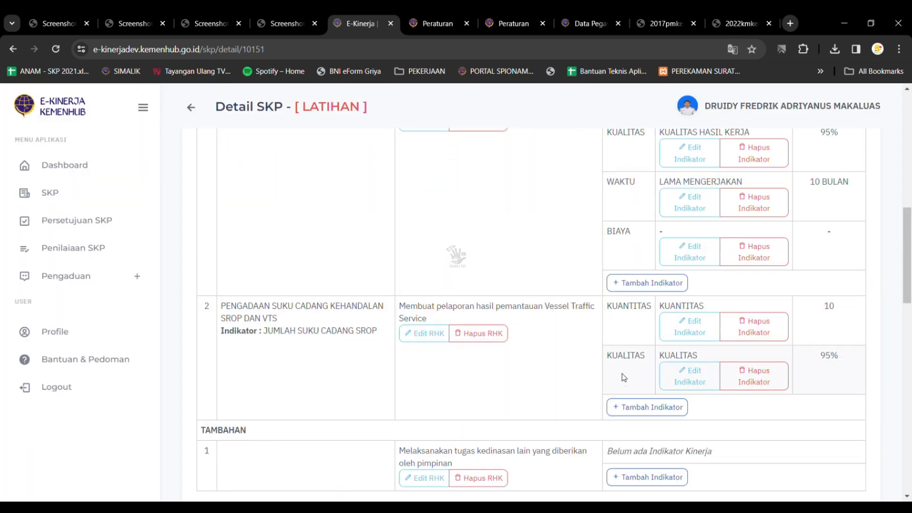
scroll(620, 377, "down", 3)
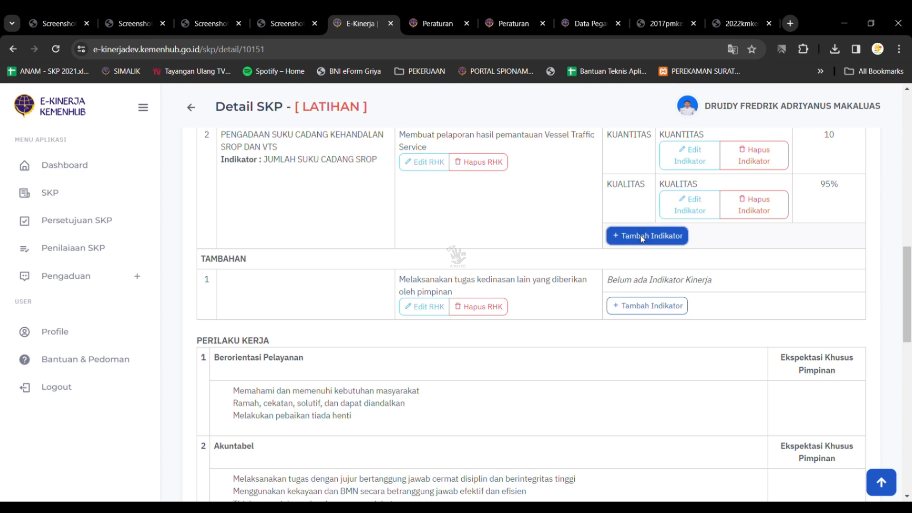
Give the second RHK a WAKTU indicator 'WAKTU/BULAN' with target 10 BULAN.
left_click(640, 235)
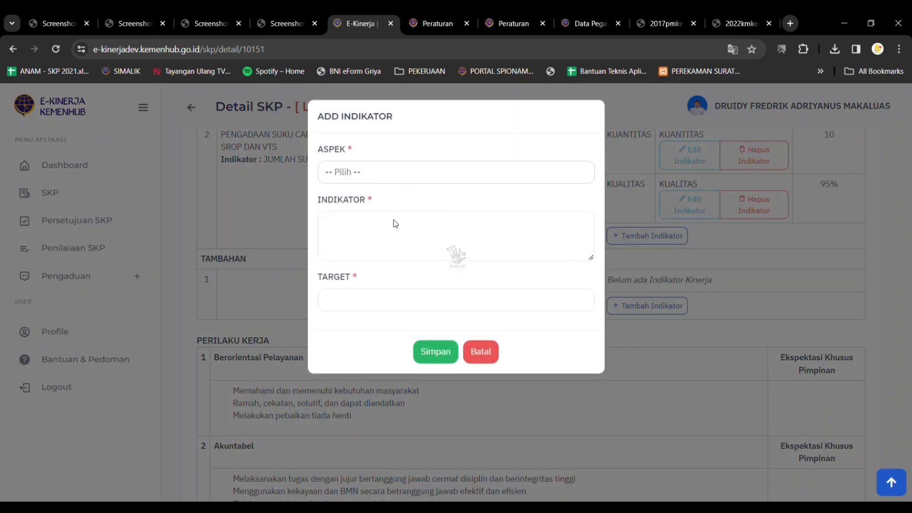
left_click(370, 227)
type("WAKTU/BULAN")
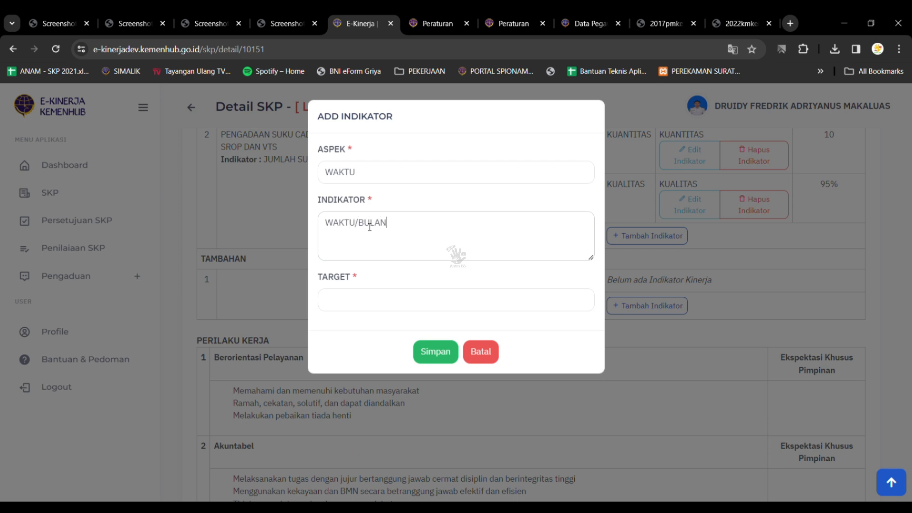
left_click(368, 299)
type("0")
type("0 BU")
type("LAB")
type("N")
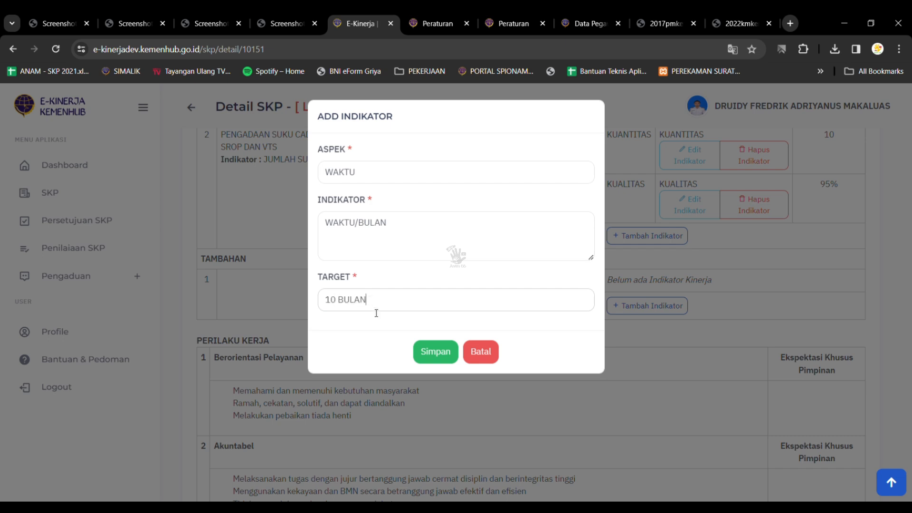
left_click(434, 351)
left_click(455, 346)
Add a BIAYA indicator with '-' for both indicator and target to the second RHK.
left_click(636, 281)
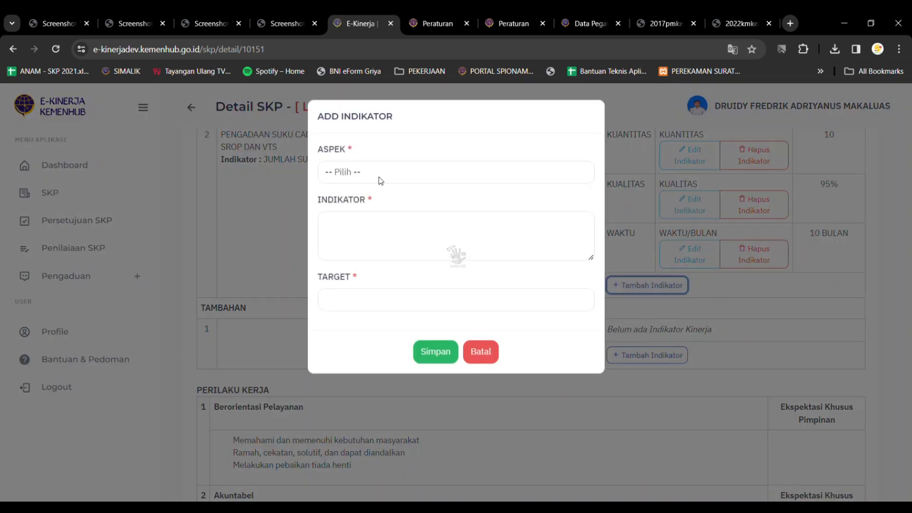
left_click(369, 170)
left_click(361, 235)
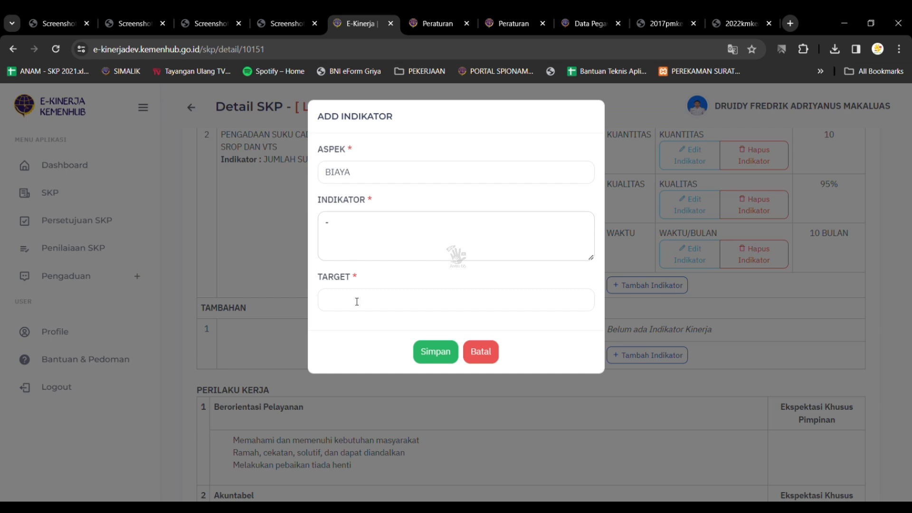
type("=")
left_click(446, 353)
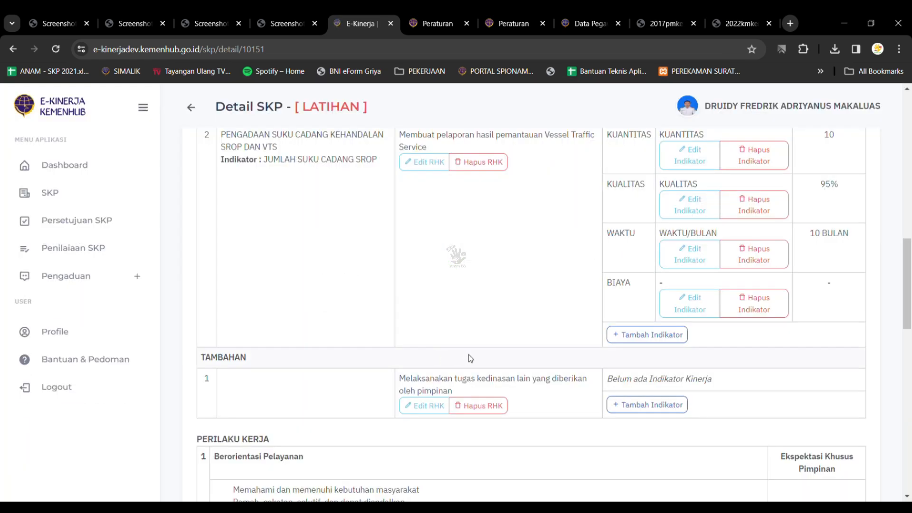
scroll(767, 262, "up", 1)
scroll(768, 262, "up", 3)
scroll(768, 262, "down", 2)
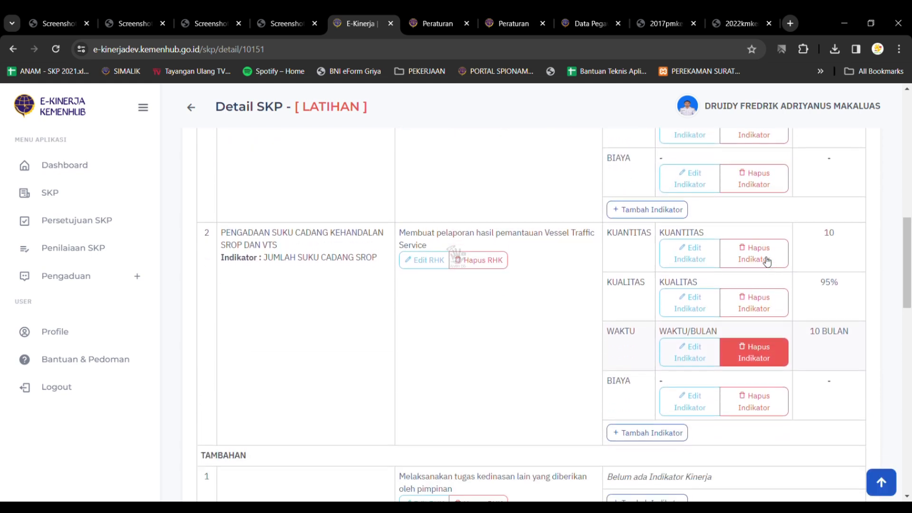
scroll(768, 262, "down", 4)
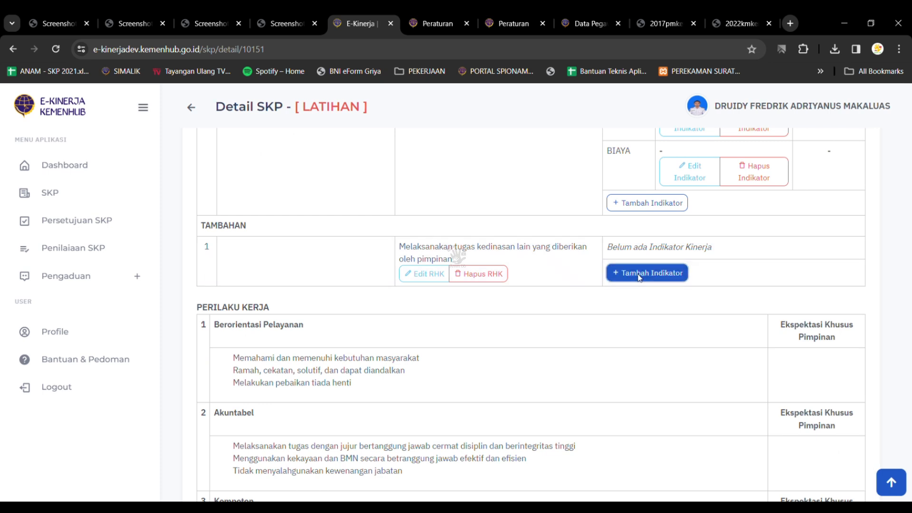
Add a KUANTITAS indicator 'KUANTITAS KEGIATAN' targeting 12 KEGIATAN to the TAMBAHAN work plan.
left_click(639, 275)
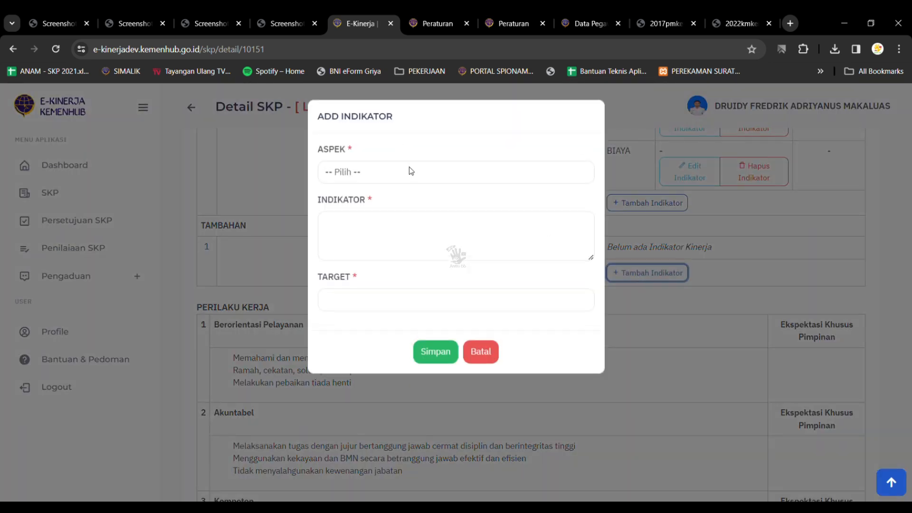
left_click(401, 220)
left_click(389, 241)
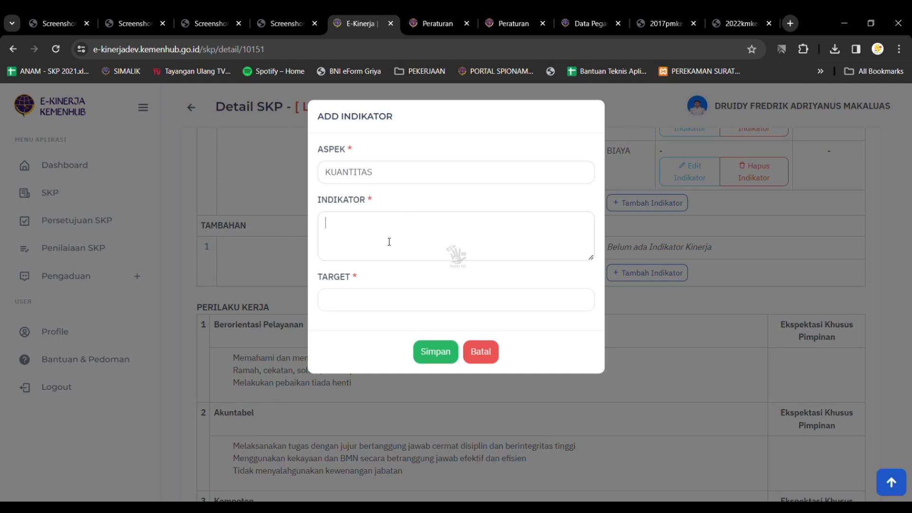
type("KUANTITAS KEGI")
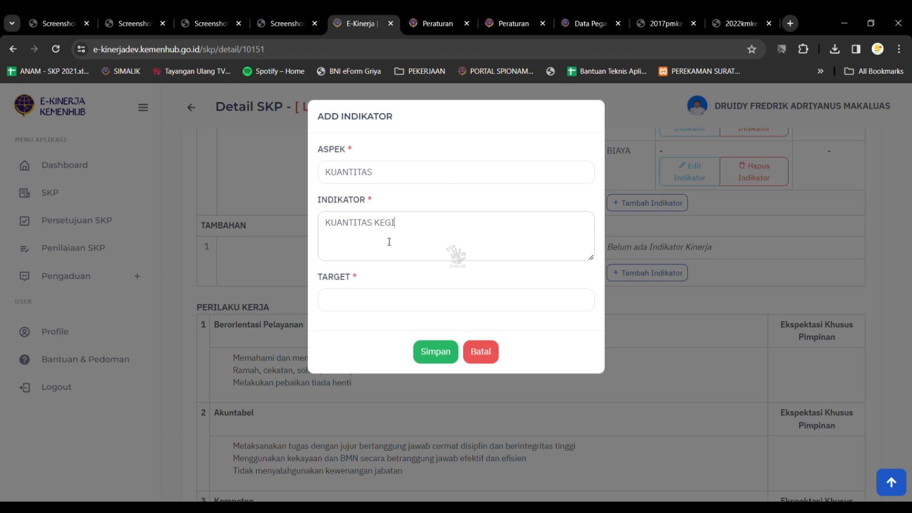
type("ATAN")
left_click(380, 307)
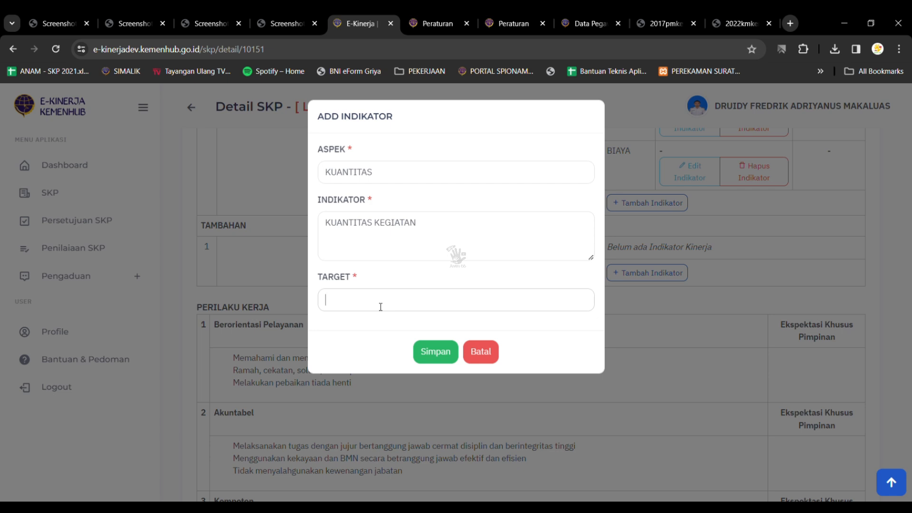
type("12")
type(" KE")
type("GIS")
type("TAN")
left_click(428, 353)
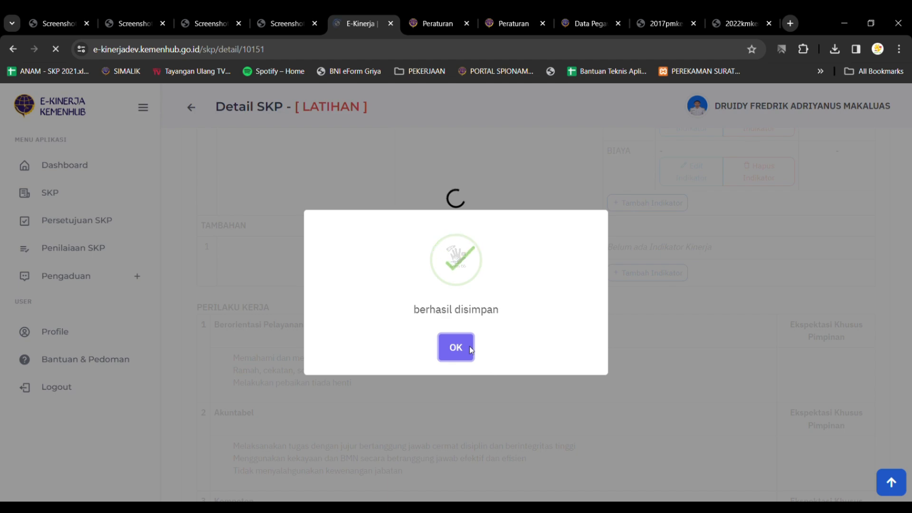
left_click(454, 345)
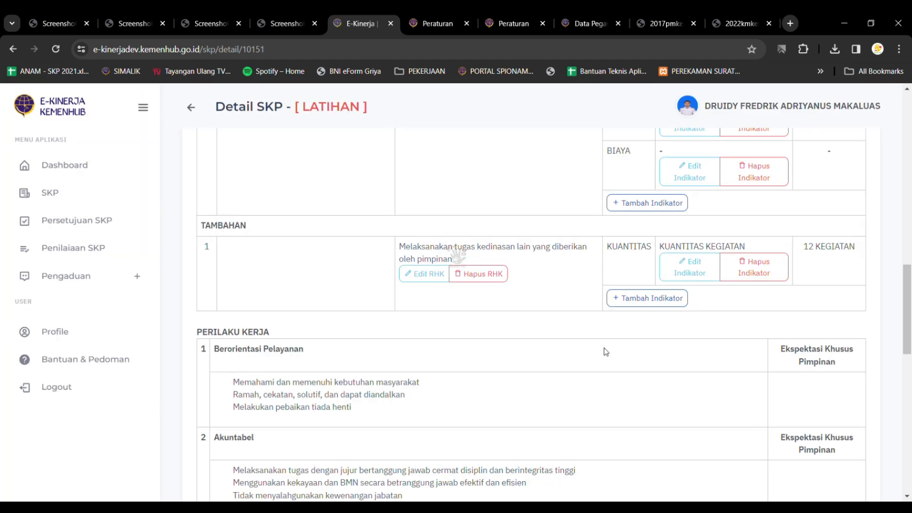
scroll(605, 352, "up", 4)
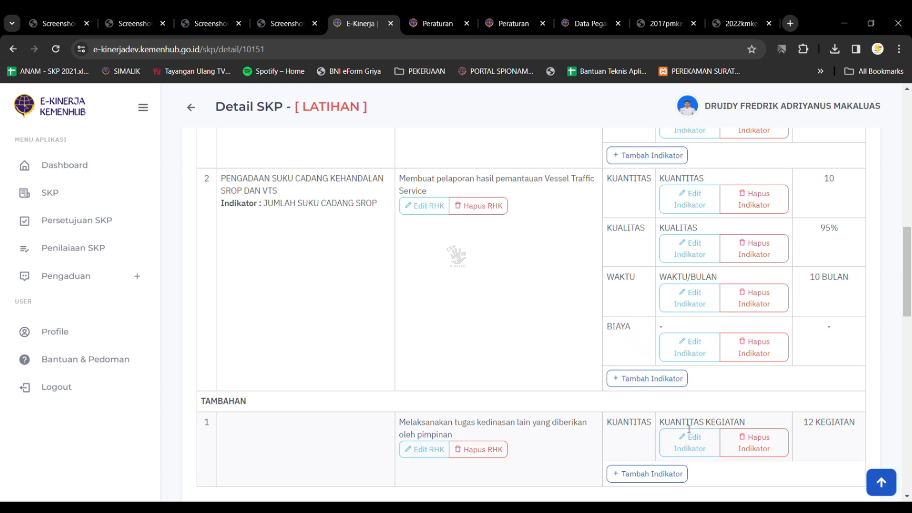
scroll(665, 435, "down", 2)
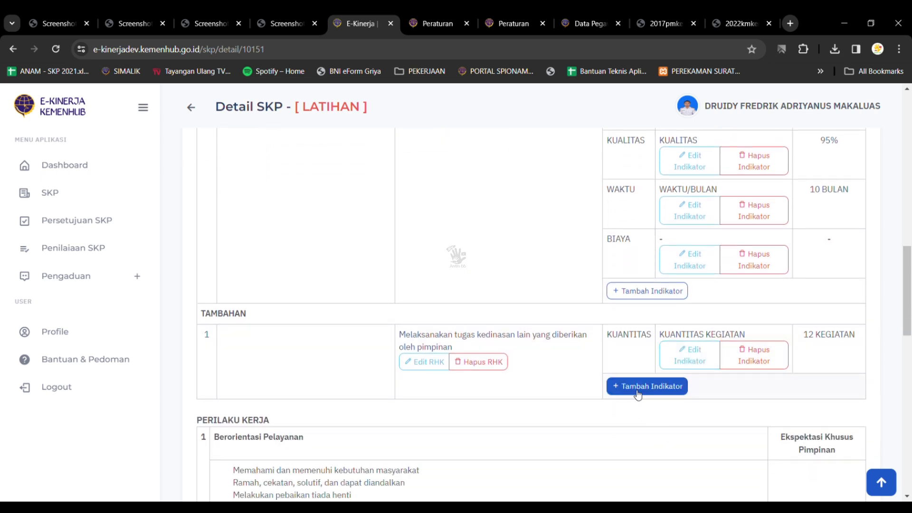
Give the TAMBAHAN work plan a WAKTU indicator 'BULAN' targeting 12 BULAN.
left_click(638, 387)
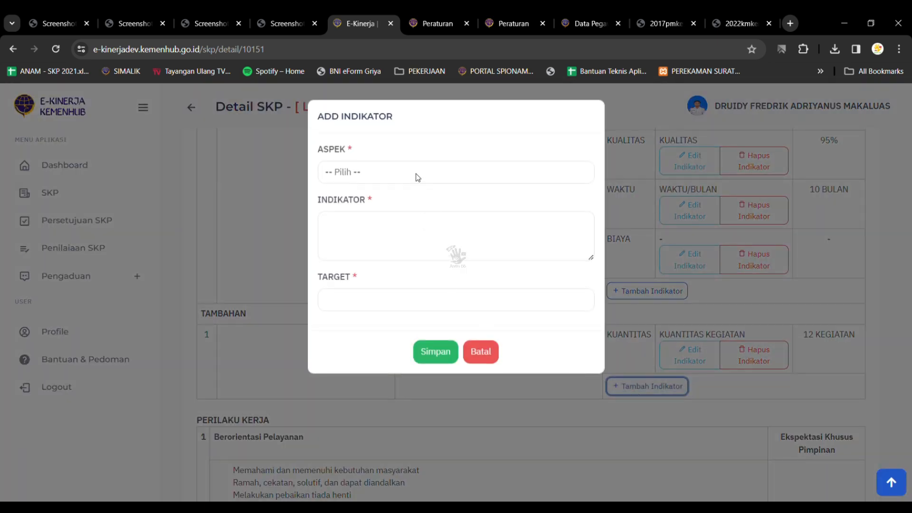
left_click(410, 223)
left_click(387, 230)
type("BU")
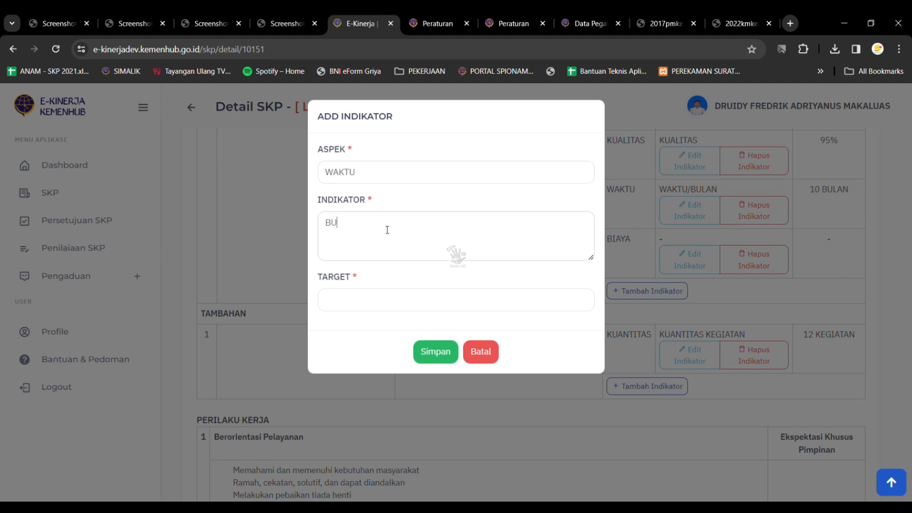
type("LAN12 NU")
key("BackSpace")
key("BackSpace")
type("NUL")
key("BackSpace")
key("BackSpace")
key("BackSpace")
type("NU")
key("BackSpace")
key("BackSpace")
type("BULAN")
left_click(427, 352)
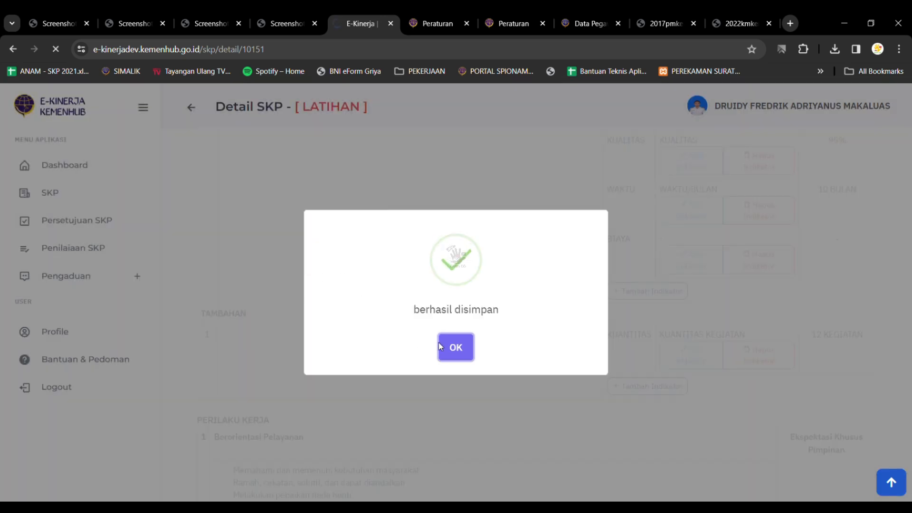
left_click(455, 347)
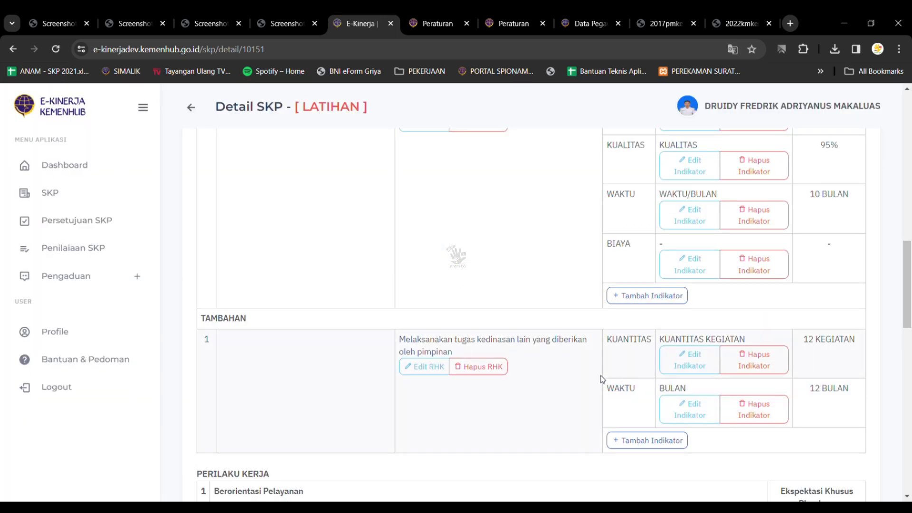
Fill Dukungan Sumber Daya with the example staff-support text, capitalizing 'Rumusan', and save it.
scroll(602, 379, "down", 15)
triple_click(288, 361)
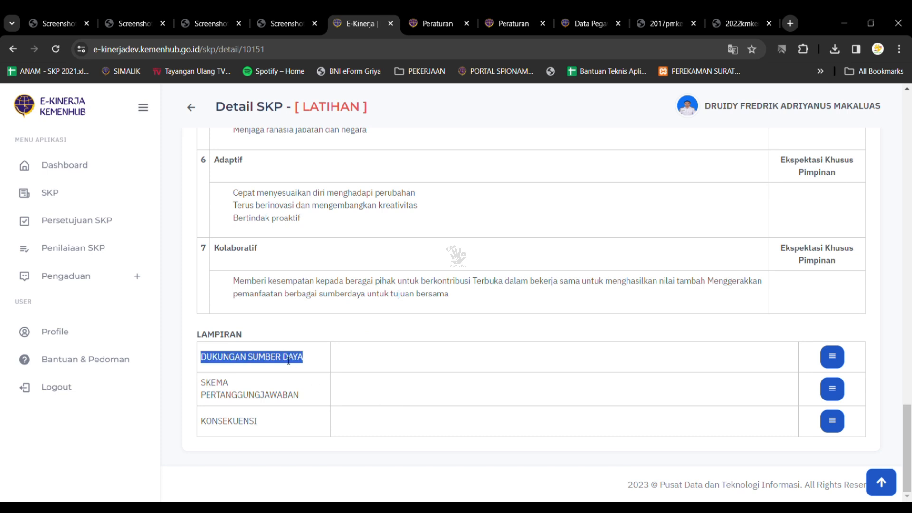
left_click(839, 355)
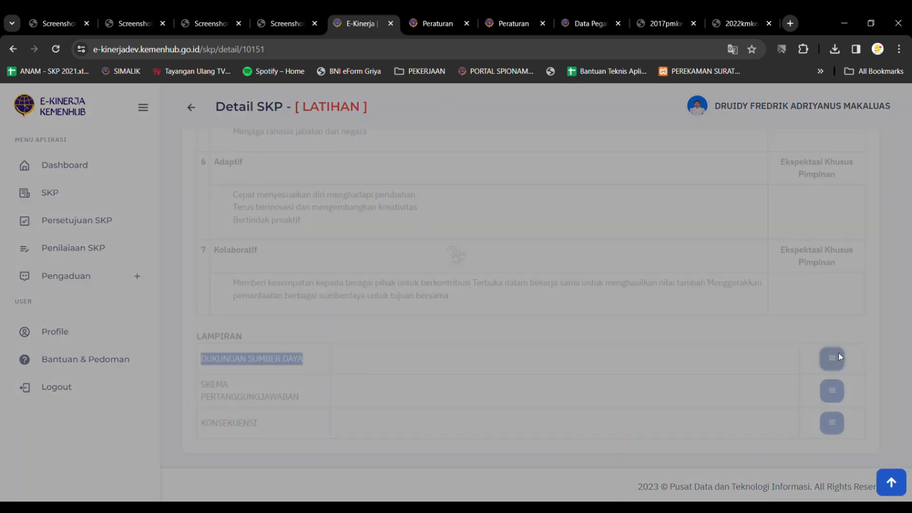
left_click_drag(355, 172, 494, 214)
key("ctrl+c")
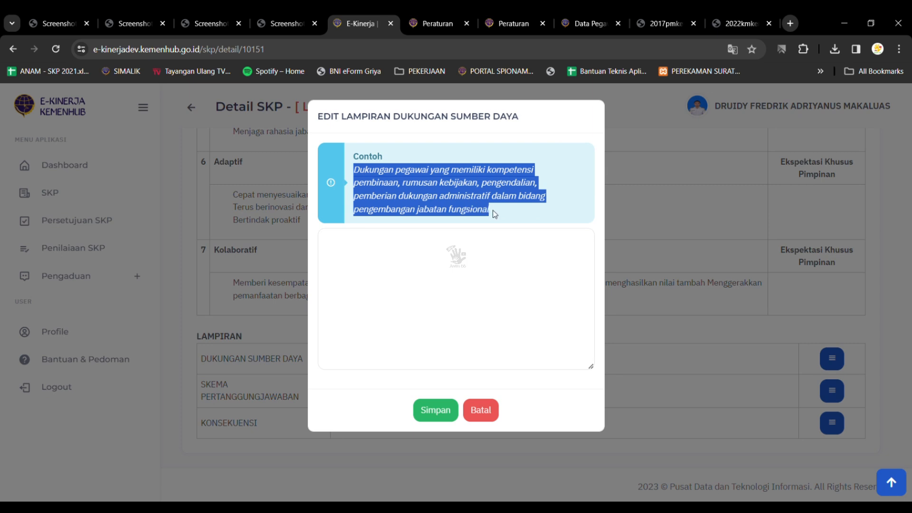
left_click(420, 270)
key("ctrl+v")
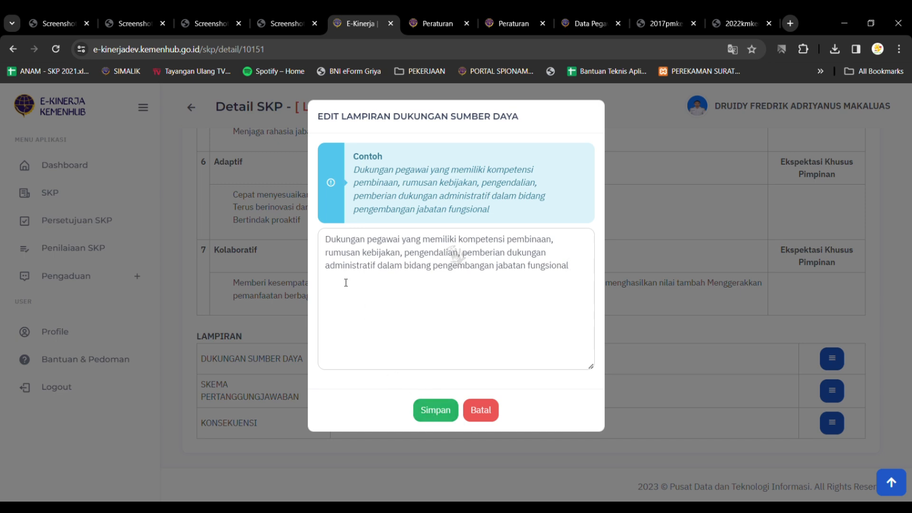
left_click(330, 258)
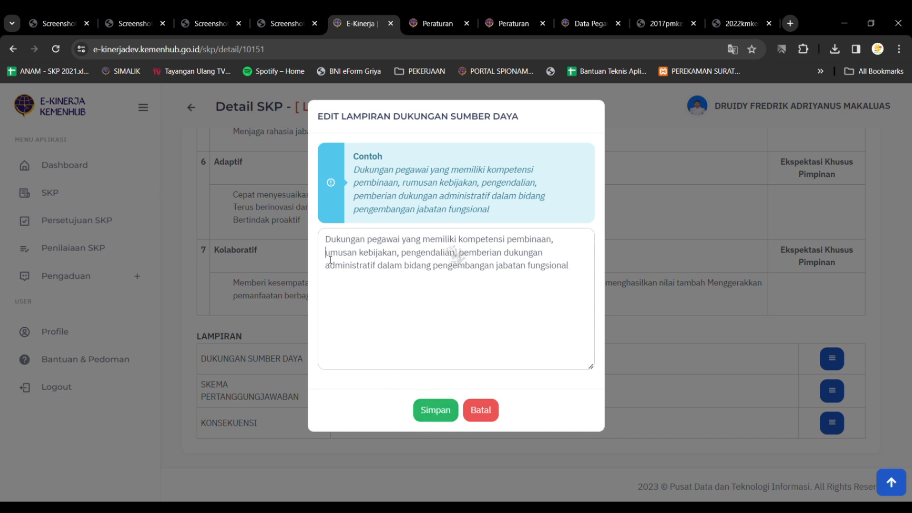
key("BackSpace")
type("R")
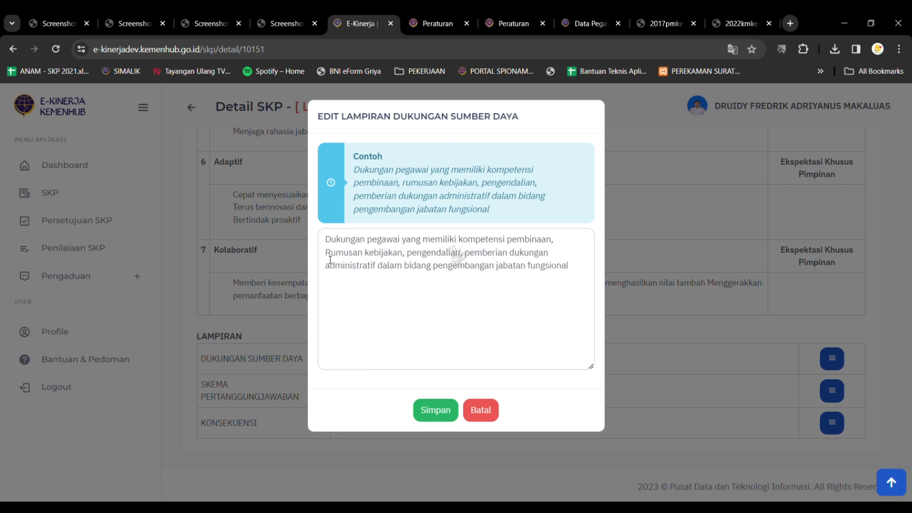
left_click(429, 418)
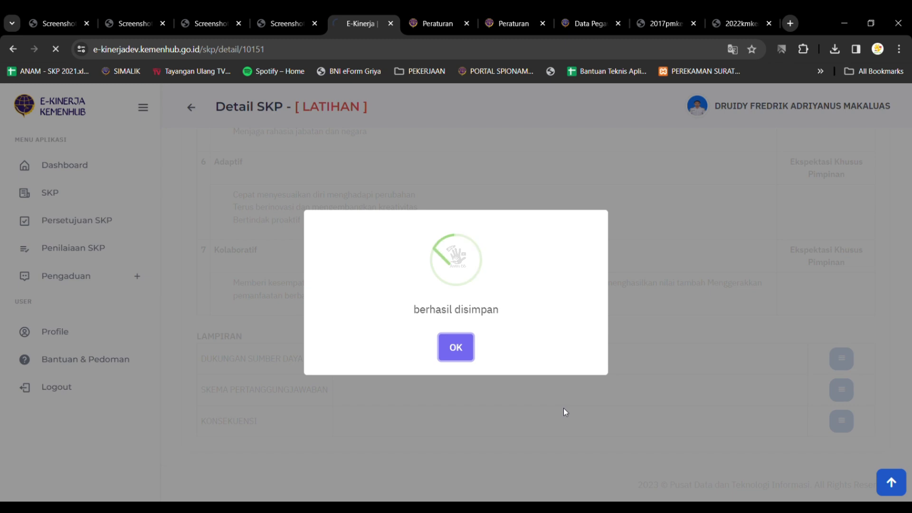
left_click(456, 347)
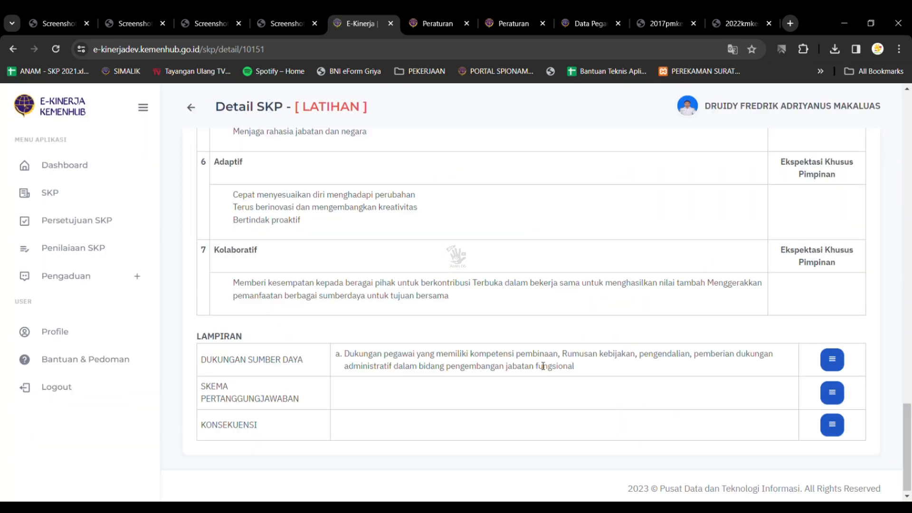
left_click_drag(200, 386, 321, 391)
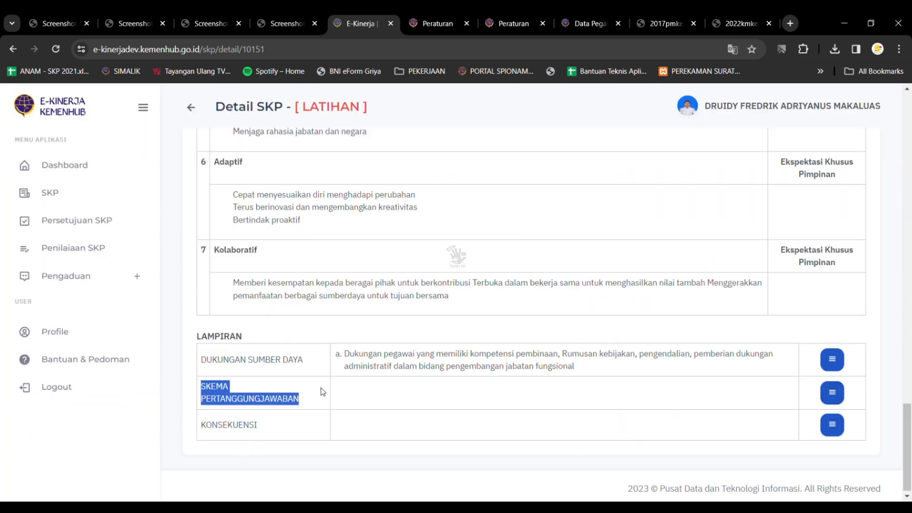
Paste the example monthly-reporting sentence into Skema Pertanggungjawaban and save it.
left_click(839, 391)
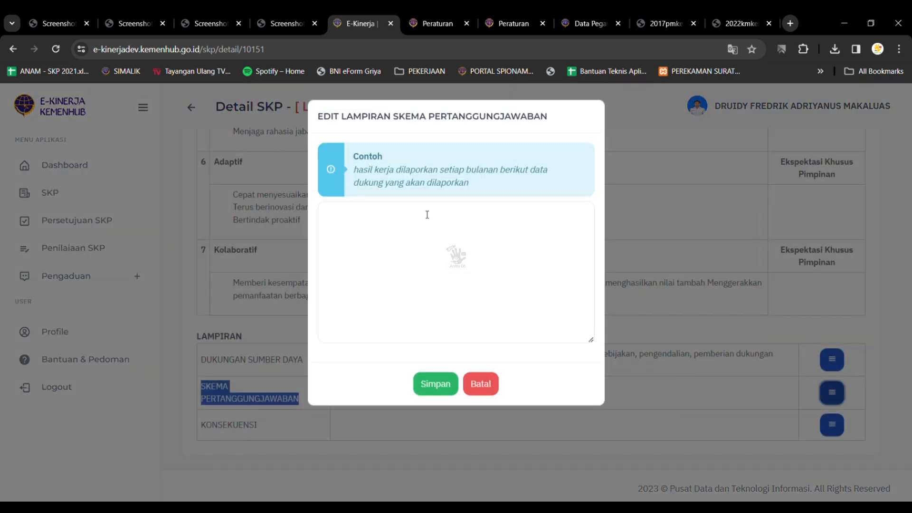
left_click_drag(355, 170, 469, 187)
key("ctrl+c")
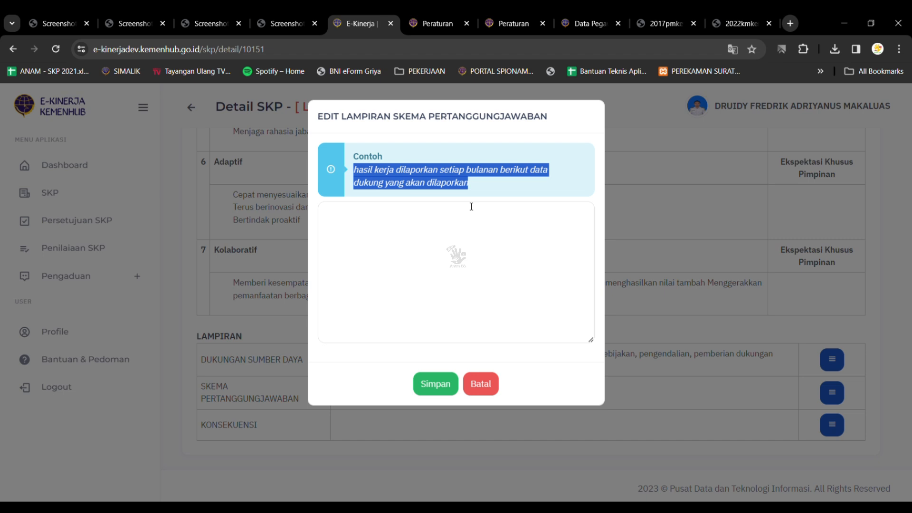
left_click(470, 226)
key("ctrl+v")
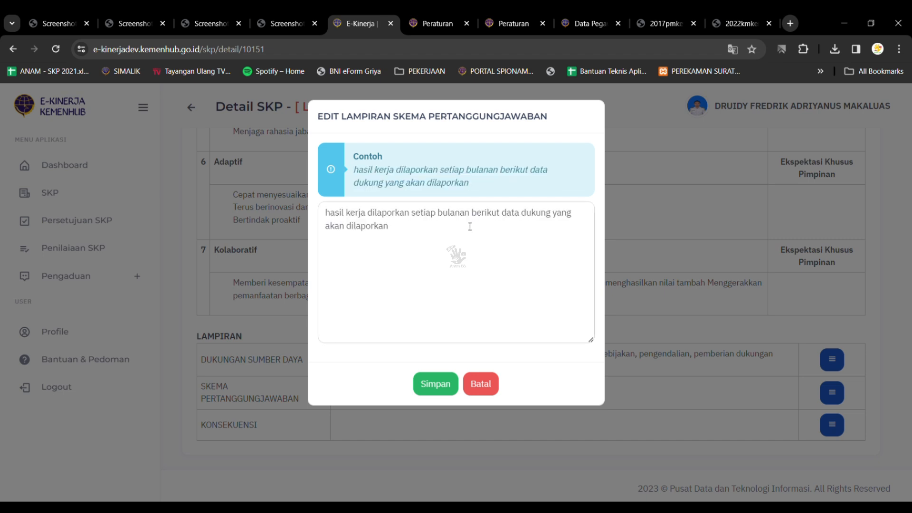
left_click(433, 388)
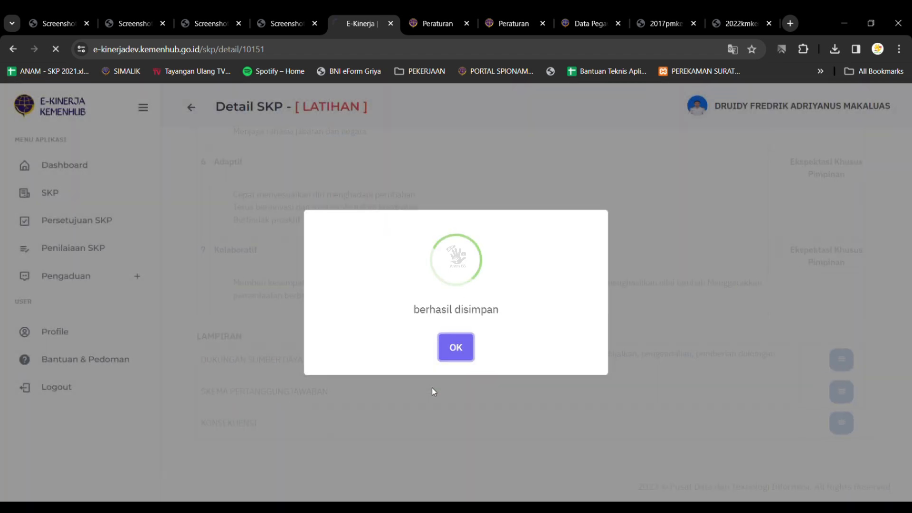
left_click(463, 343)
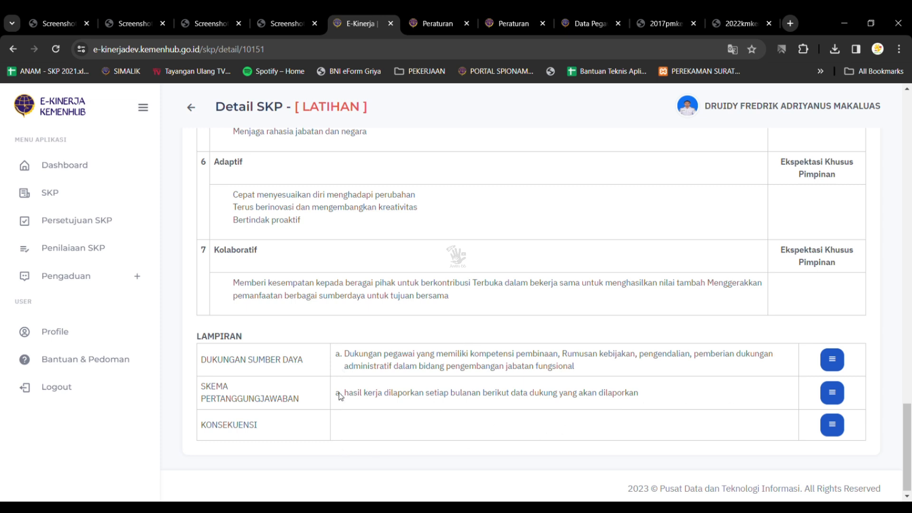
Copy the two example consequence lines into the Konsekuensi text box.
left_click(832, 425)
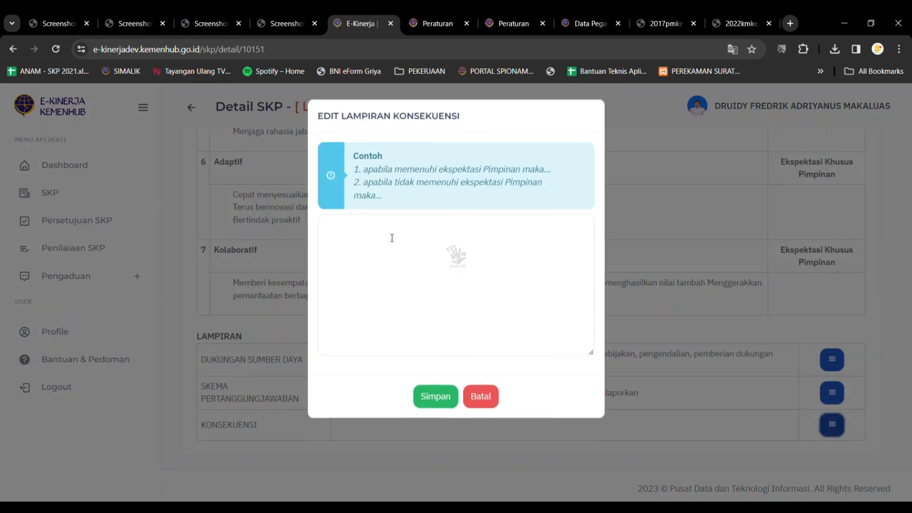
left_click_drag(364, 172, 392, 199)
key("ctrl+c")
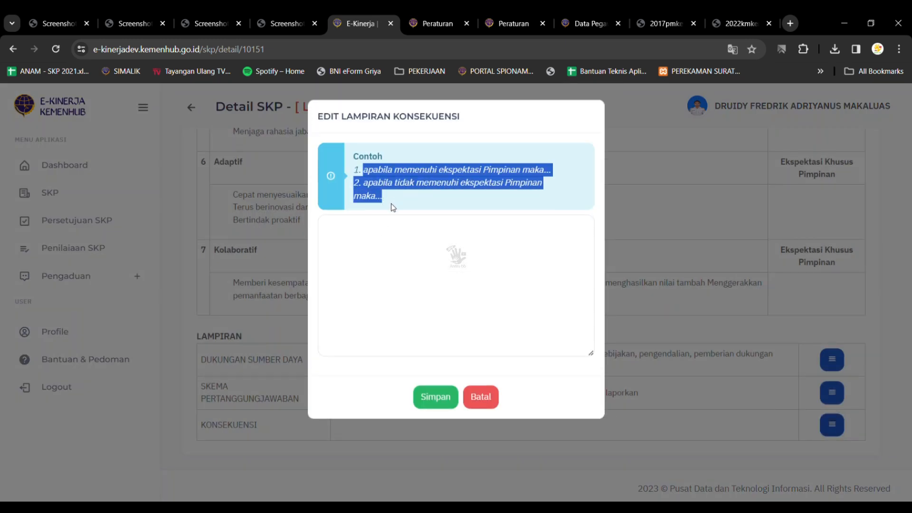
left_click(388, 223)
key("ctrl+v")
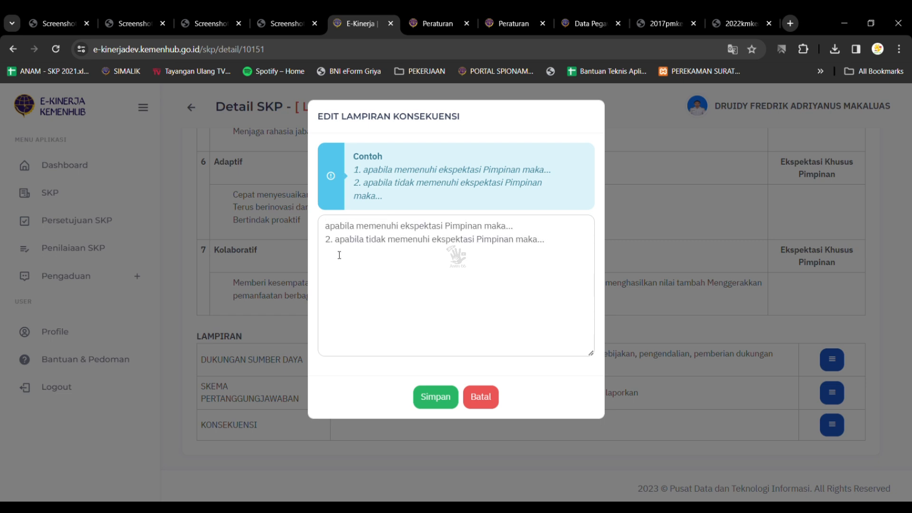
End the two Konsekuensi lines with BERHASIL and GAGAL and save the entry.
key("BackSpace")
key("BackSpace")
key("BackSpace")
key("BackSpace")
key("Return")
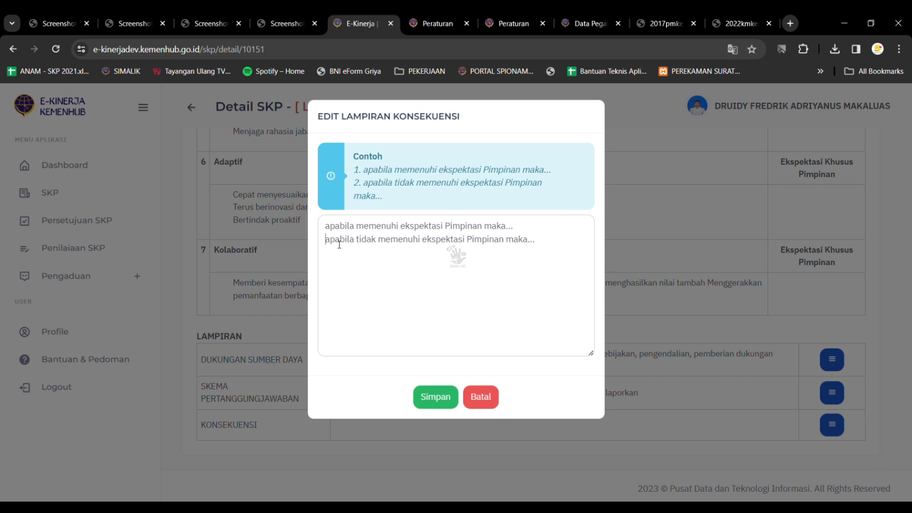
key("BackSpace")
type("BERHASIL")
left_click(549, 246)
type("GAGAL")
left_click(438, 396)
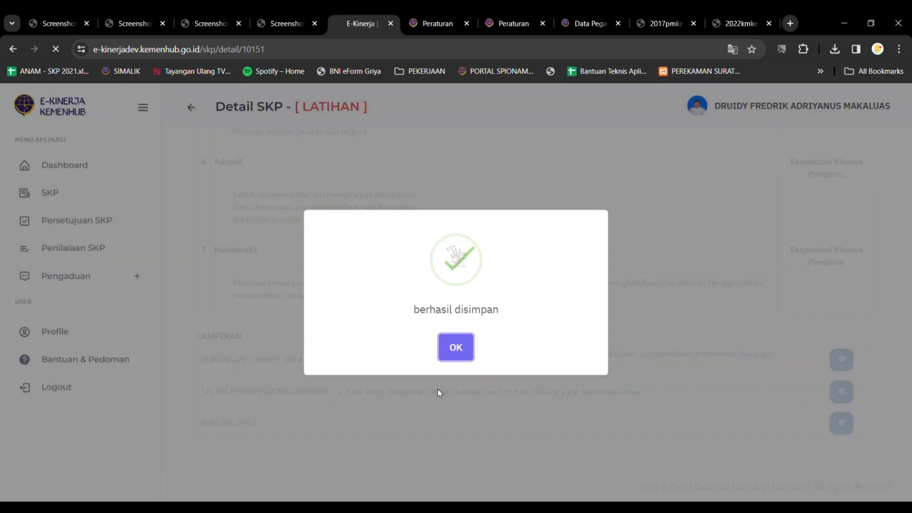
left_click(457, 349)
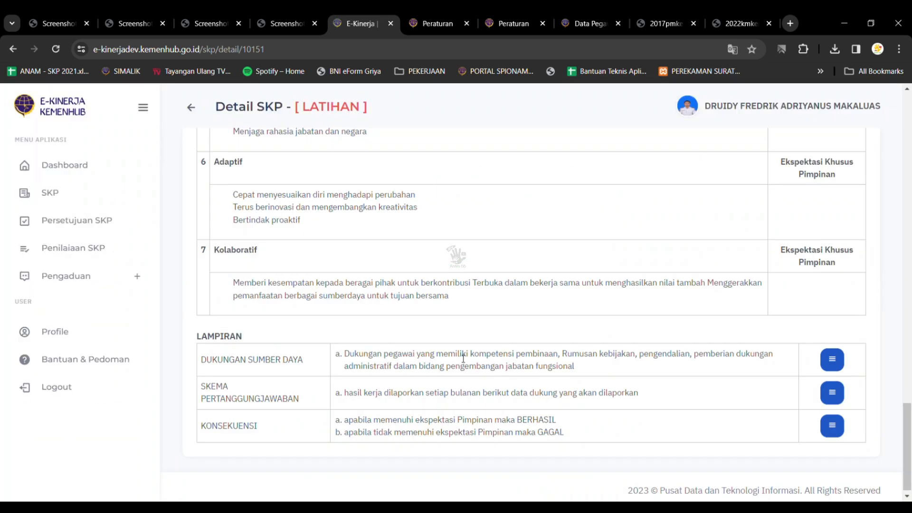
Submit the 2023 SKP with Ajukan SKP and confirm YA so its status becomes Pengajuan.
scroll(574, 393, "up", 10)
scroll(575, 393, "up", 10)
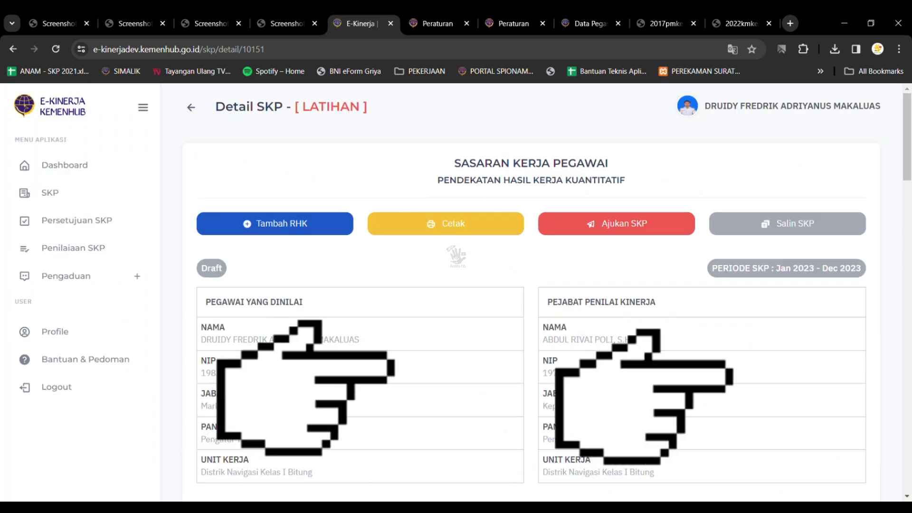
left_click(633, 236)
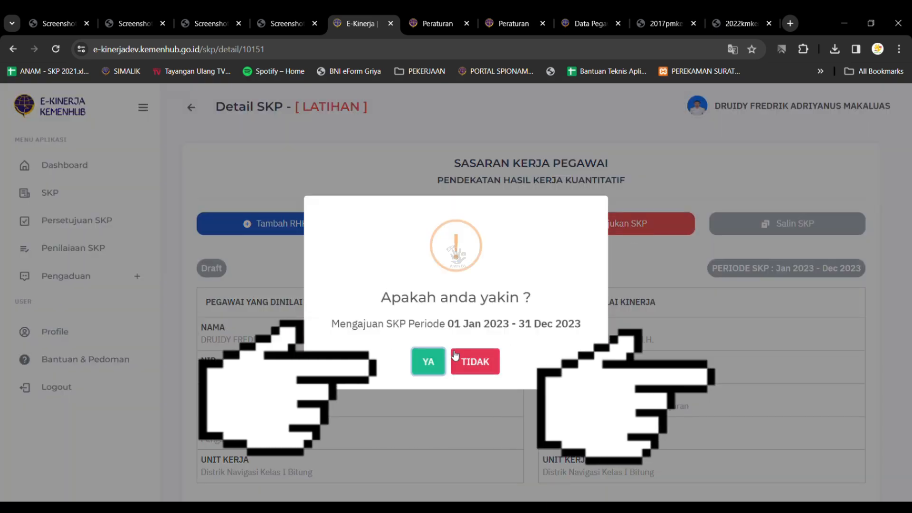
left_click(427, 364)
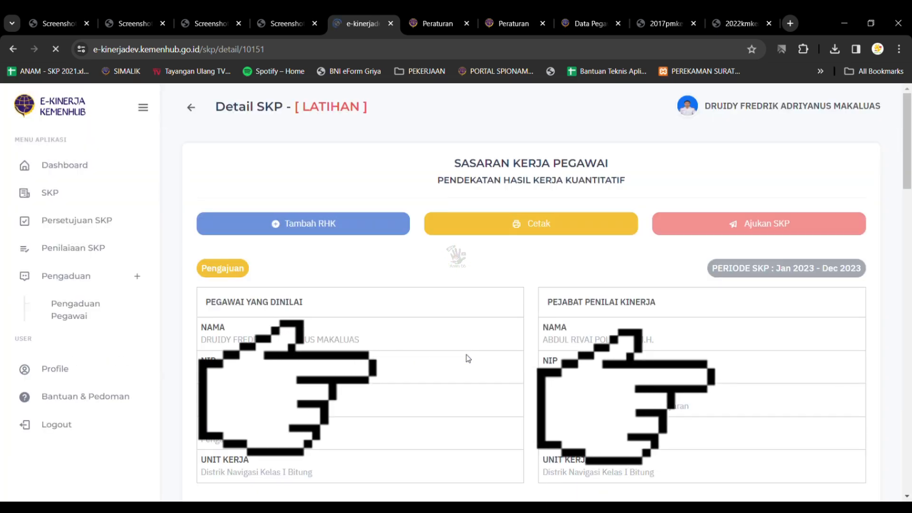
Check the SKP list shows the 2023 SKP as Pengajuan, then return to the YouTube-comments screenshot.
left_click(129, 24)
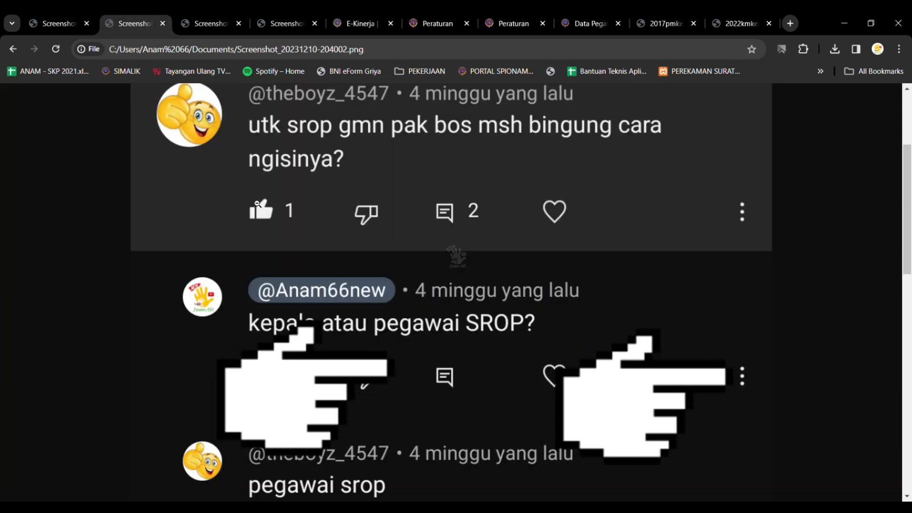
left_click(361, 25)
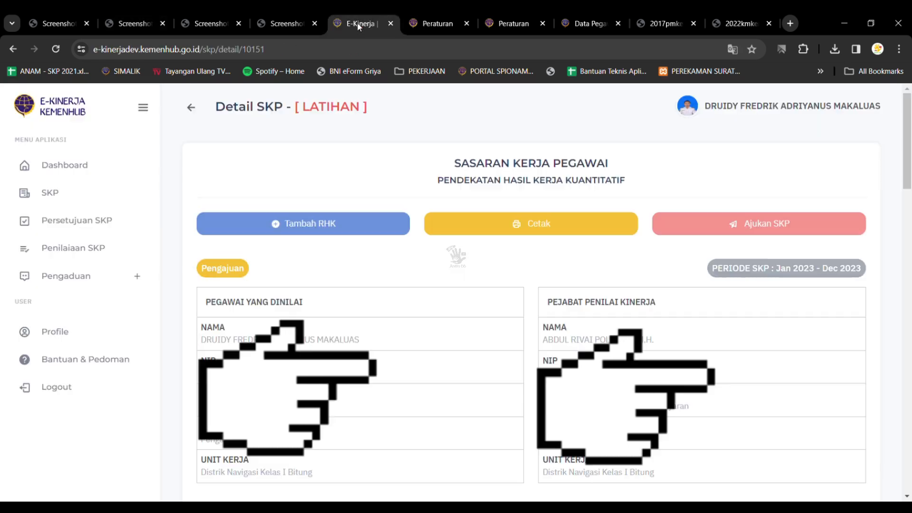
scroll(473, 280, "down", 1)
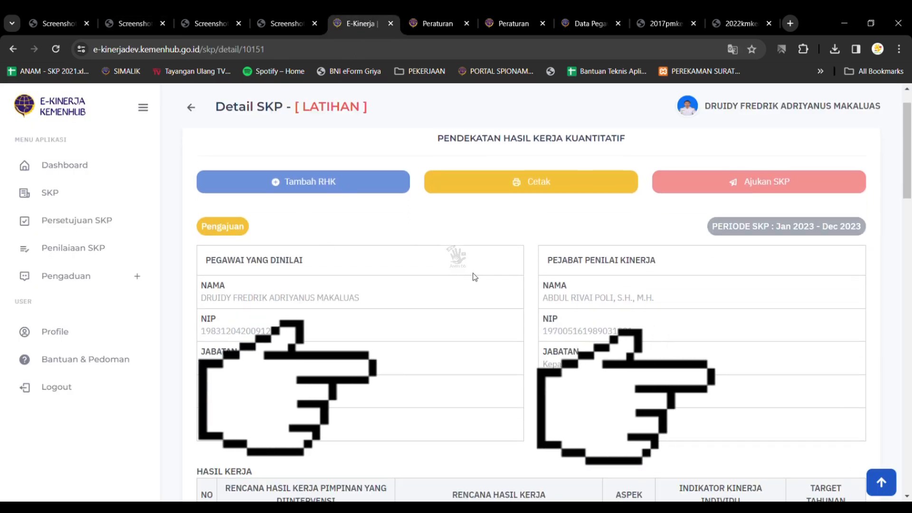
left_click(93, 193)
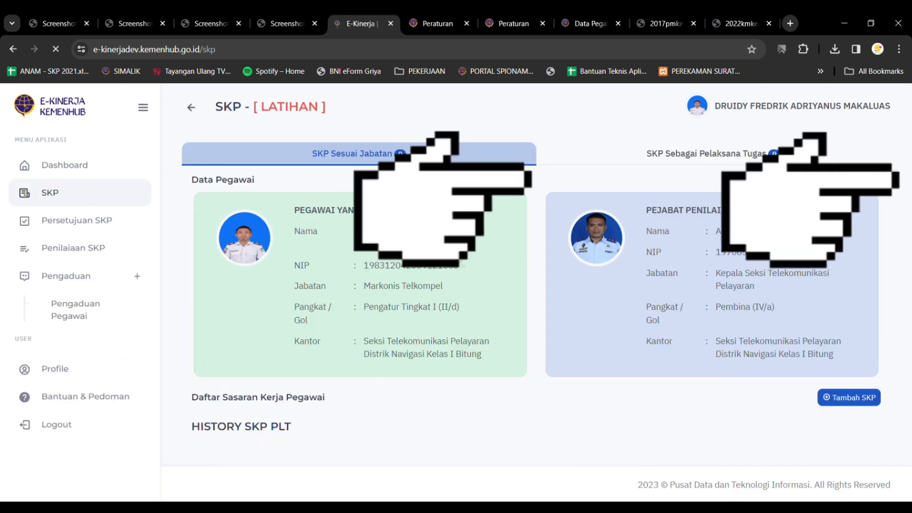
scroll(676, 360, "down", 1)
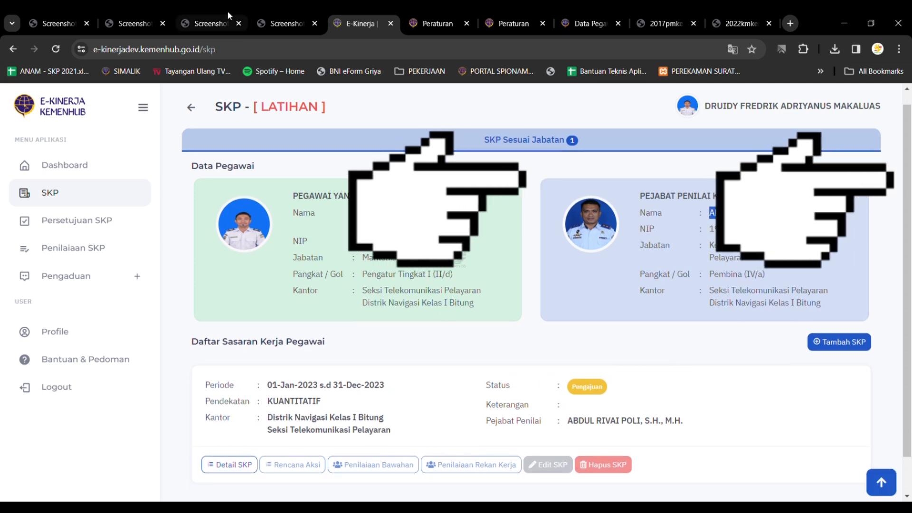
left_click(134, 23)
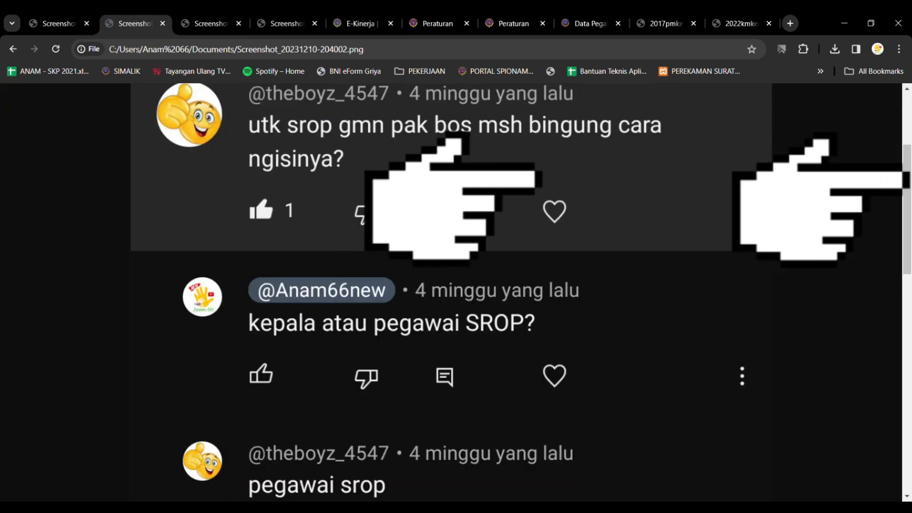